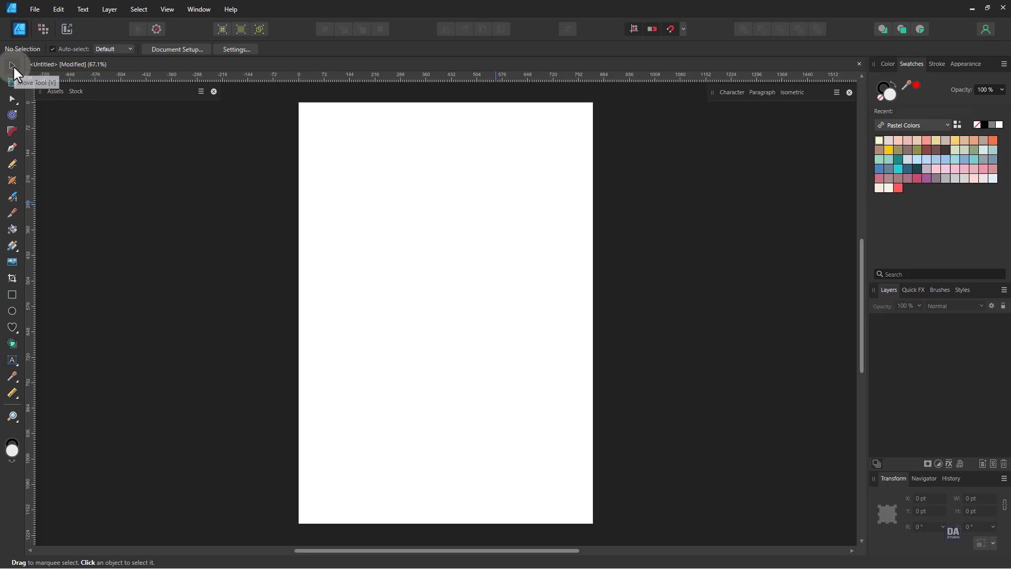
Step: Draw a page-sized rectangle with a white fill and lock it as the background layer
{"action": "left_click", "coordinate": [13, 295]}
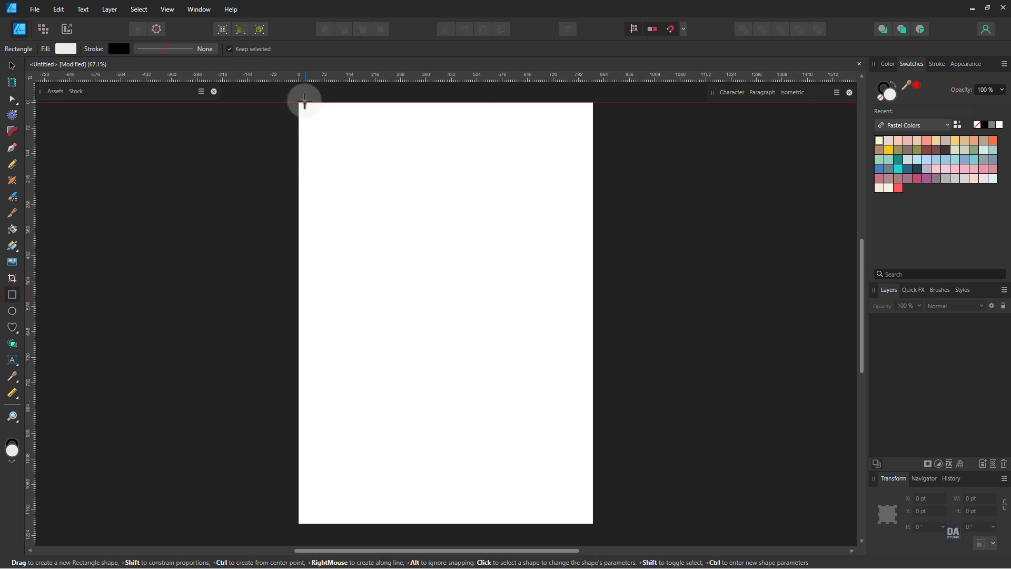
{"action": "left_click_drag", "start_coordinate": [299, 102], "coordinate": [592, 524]}
{"action": "left_click", "coordinate": [984, 178]}
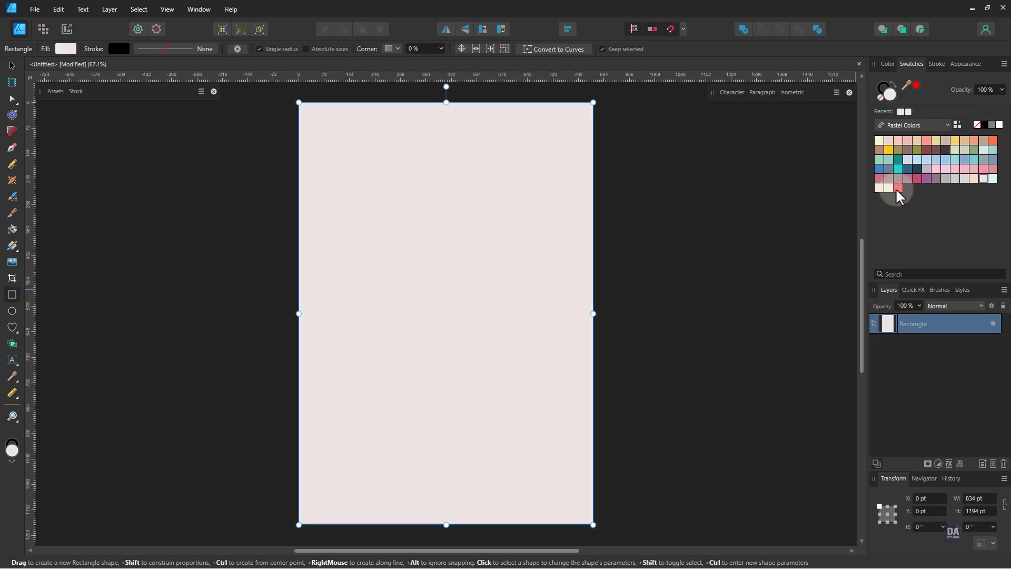
{"action": "key", "text": "ctrl+z"}
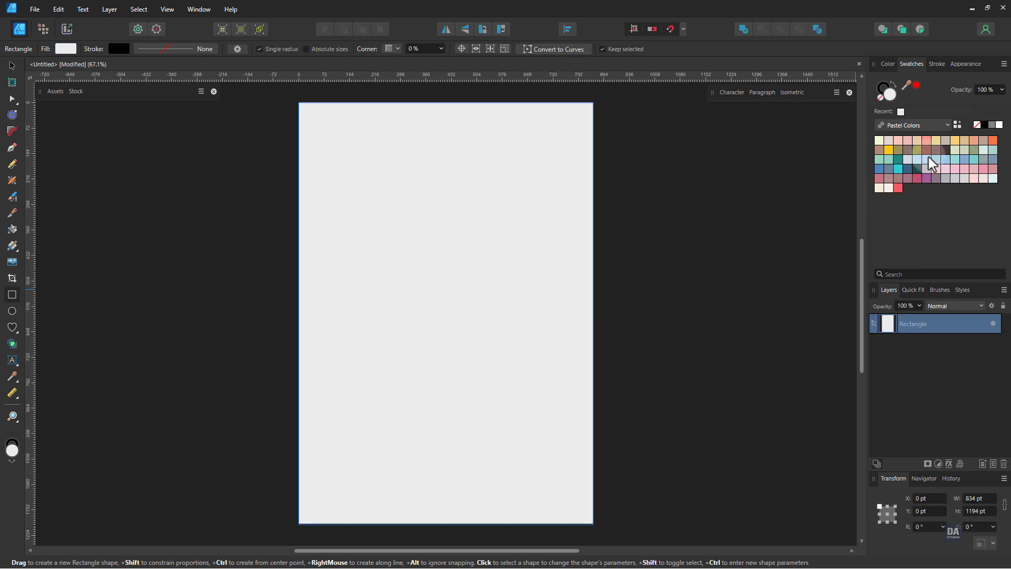
{"action": "left_click", "coordinate": [1000, 125]}
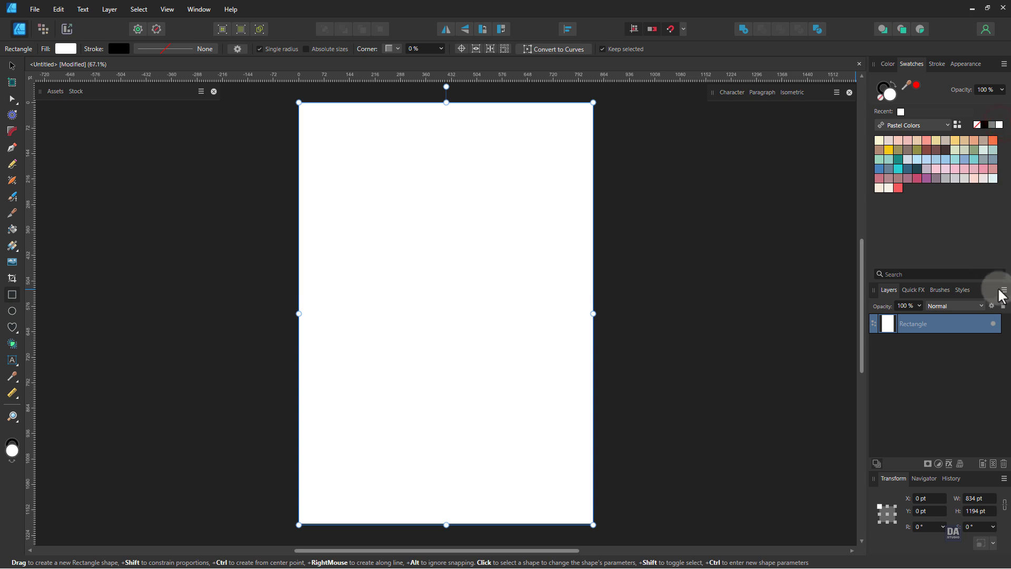
{"action": "left_click", "coordinate": [1002, 307]}
{"action": "left_click", "coordinate": [788, 363]}
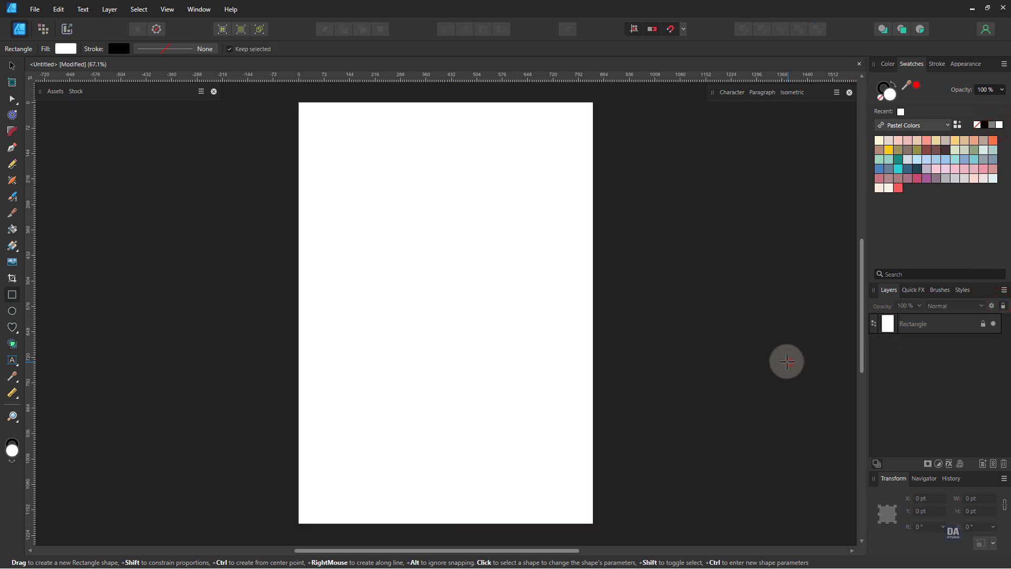
Step: Place a decorative frame from the Frames and Borders asset set onto the page
{"action": "left_click", "coordinate": [57, 93]}
{"action": "left_click", "coordinate": [87, 122]}
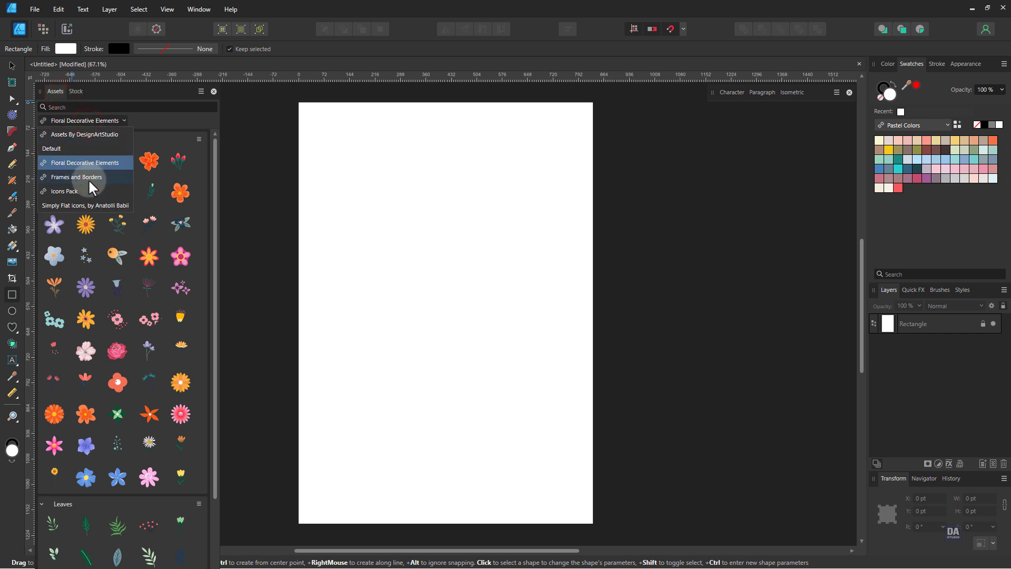
{"action": "left_click", "coordinate": [88, 178]}
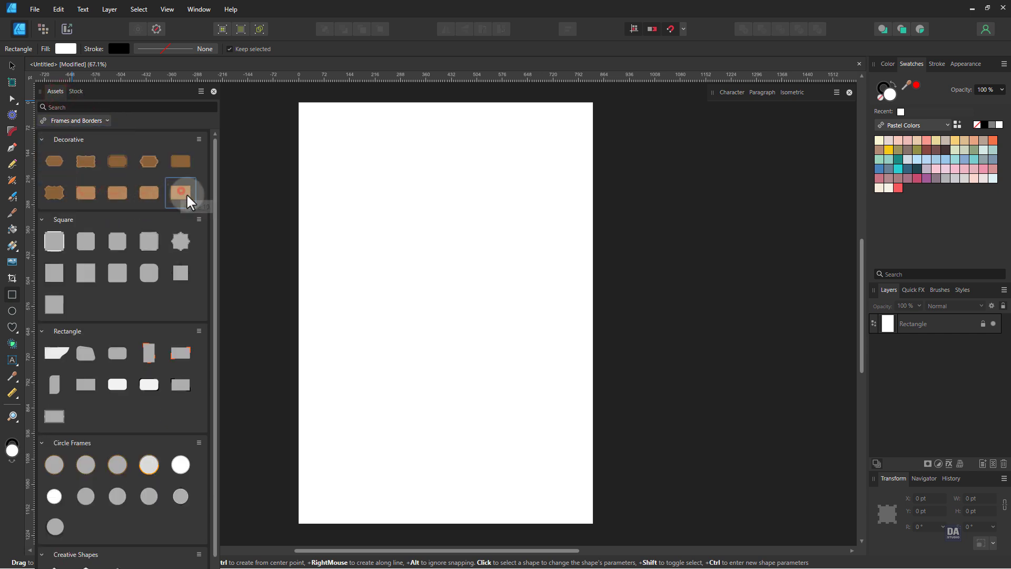
{"action": "left_click_drag", "start_coordinate": [179, 192], "coordinate": [458, 295]}
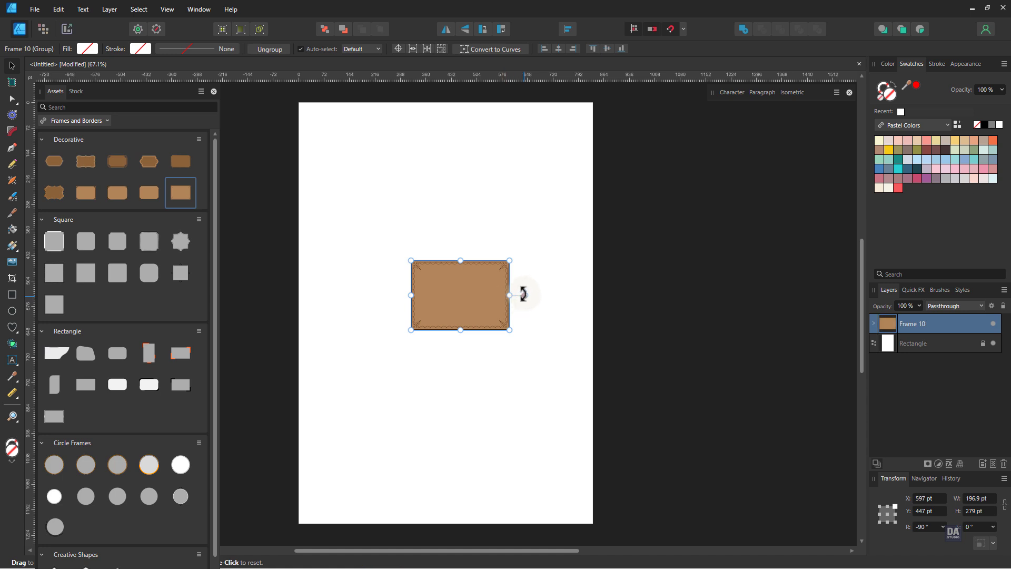
Step: Rotate the frame upright to 0° and size it about 509 by 796 pt, centred
{"action": "left_click_drag", "start_coordinate": [525, 295], "coordinate": [461, 217]}
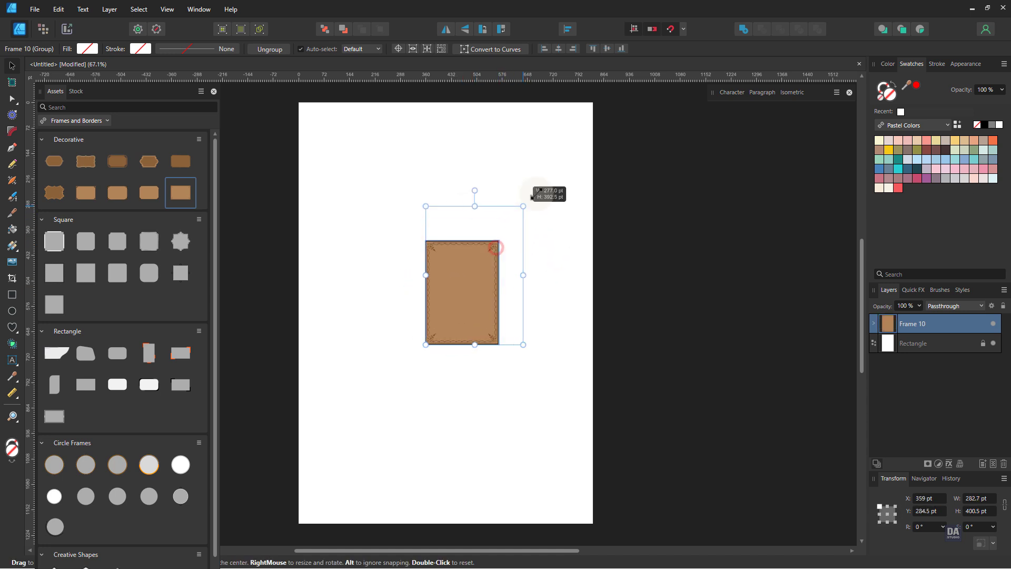
{"action": "left_click_drag", "start_coordinate": [495, 246], "coordinate": [568, 142]}
{"action": "left_click_drag", "start_coordinate": [422, 348], "coordinate": [348, 457]}
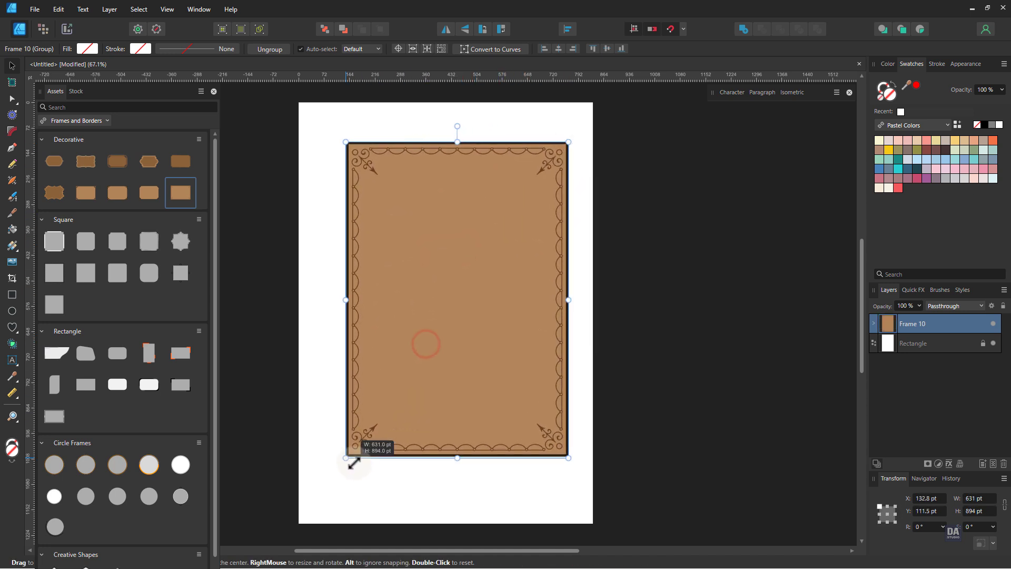
{"action": "left_click_drag", "start_coordinate": [466, 384], "coordinate": [456, 393]}
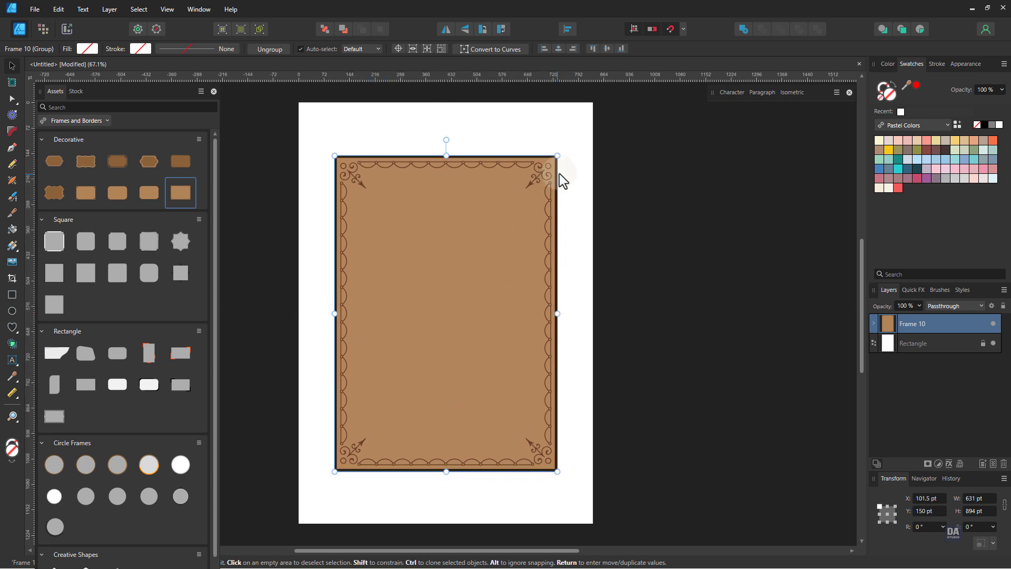
{"action": "left_click_drag", "start_coordinate": [558, 156], "coordinate": [542, 168]}
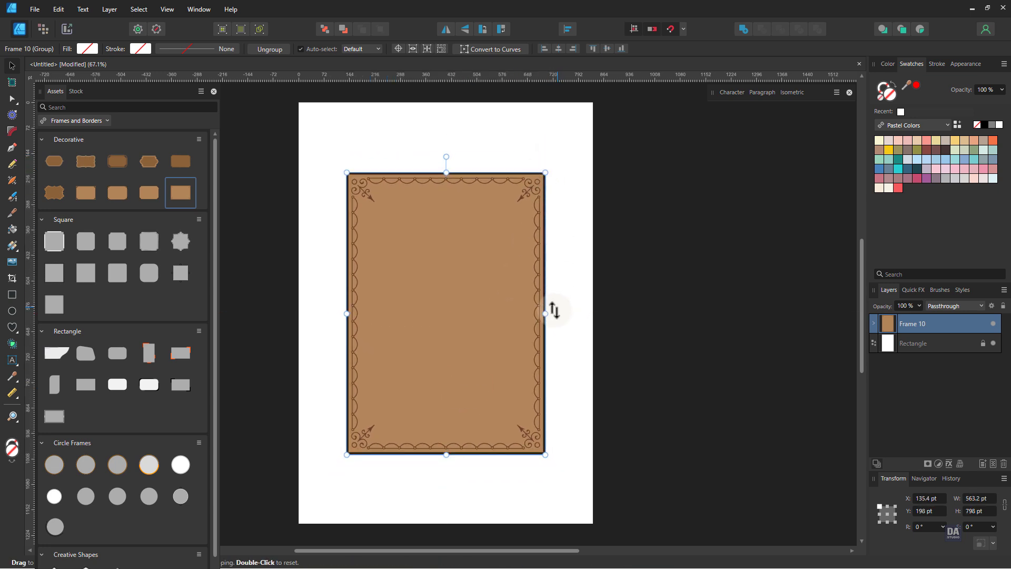
{"action": "left_click_drag", "start_coordinate": [545, 314], "coordinate": [537, 314]}
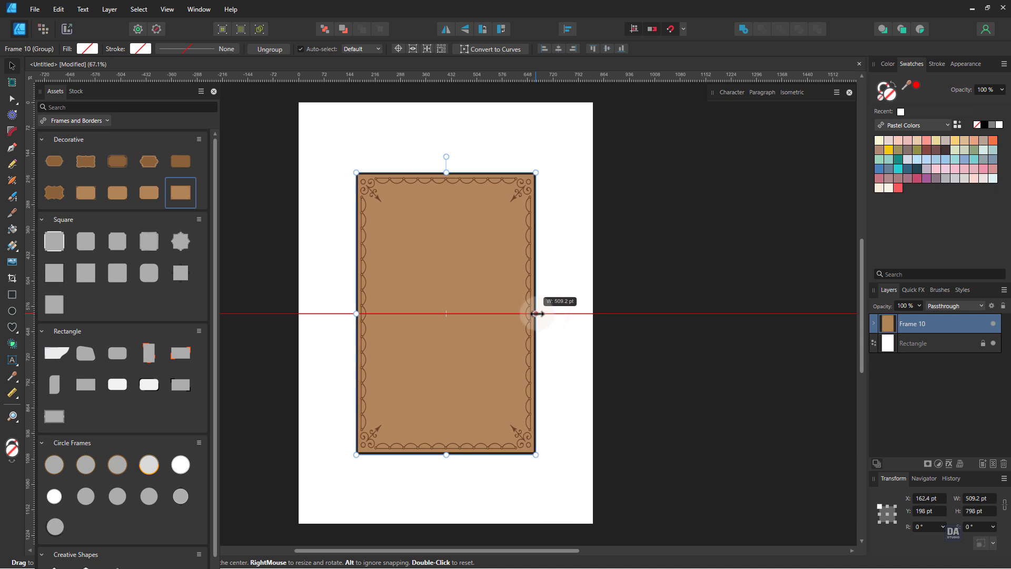
{"action": "left_click", "coordinate": [555, 299]}
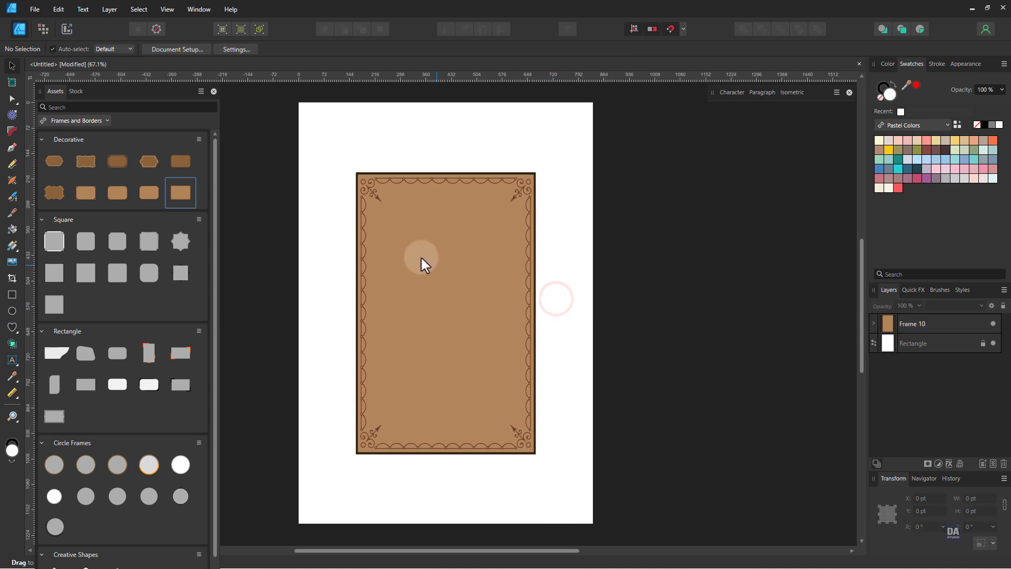
Step: Place a pink rose from Floral Decorative Elements at the bottom-right corner, tilted and enlarged
{"action": "left_click", "coordinate": [79, 121]}
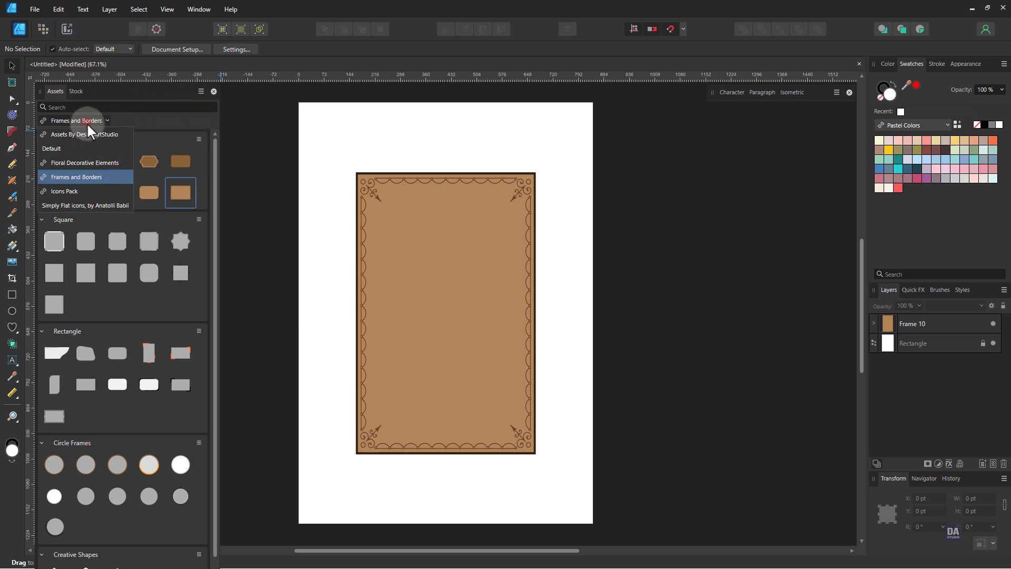
{"action": "left_click", "coordinate": [91, 163]}
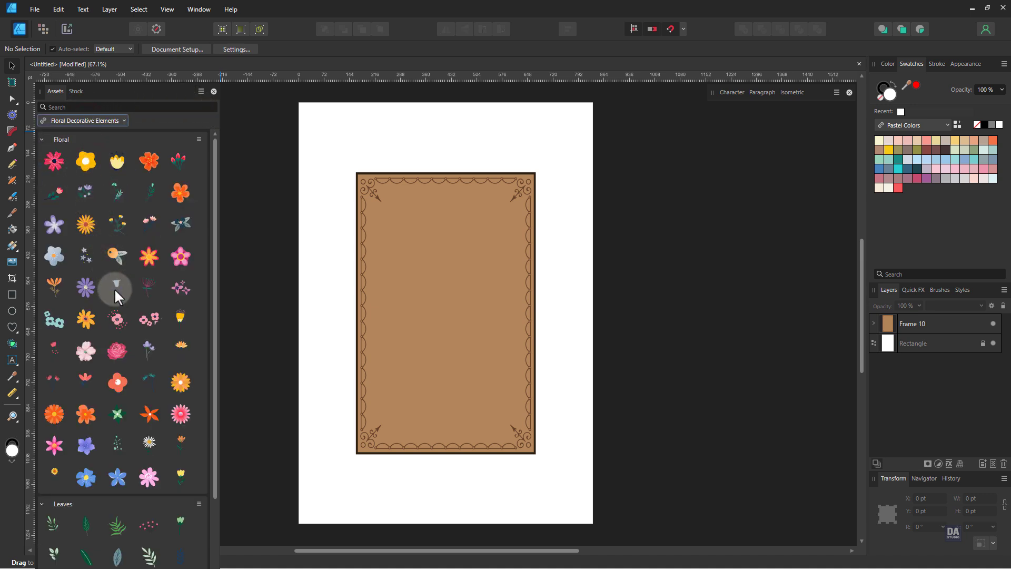
{"action": "mouse_move", "coordinate": [123, 346]}
{"action": "left_mouse_down"}
{"action": "mouse_move", "coordinate": [349, 244]}
{"action": "mouse_move", "coordinate": [355, 332]}
{"action": "mouse_move", "coordinate": [582, 507]}
{"action": "left_mouse_up"}
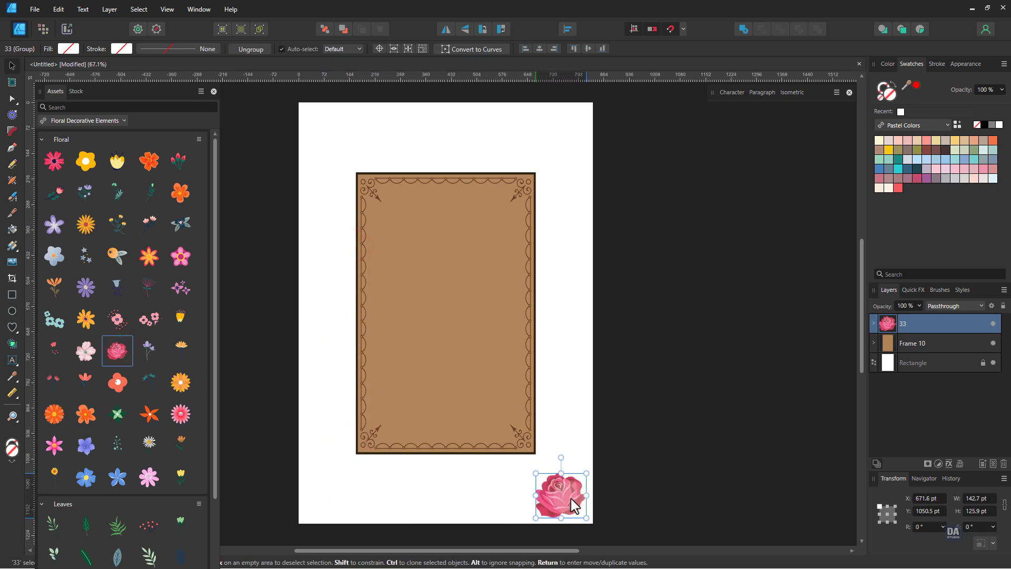
{"action": "mouse_move", "coordinate": [574, 464]}
{"action": "left_mouse_down"}
{"action": "mouse_move", "coordinate": [522, 478]}
{"action": "mouse_move", "coordinate": [577, 496]}
{"action": "left_mouse_up"}
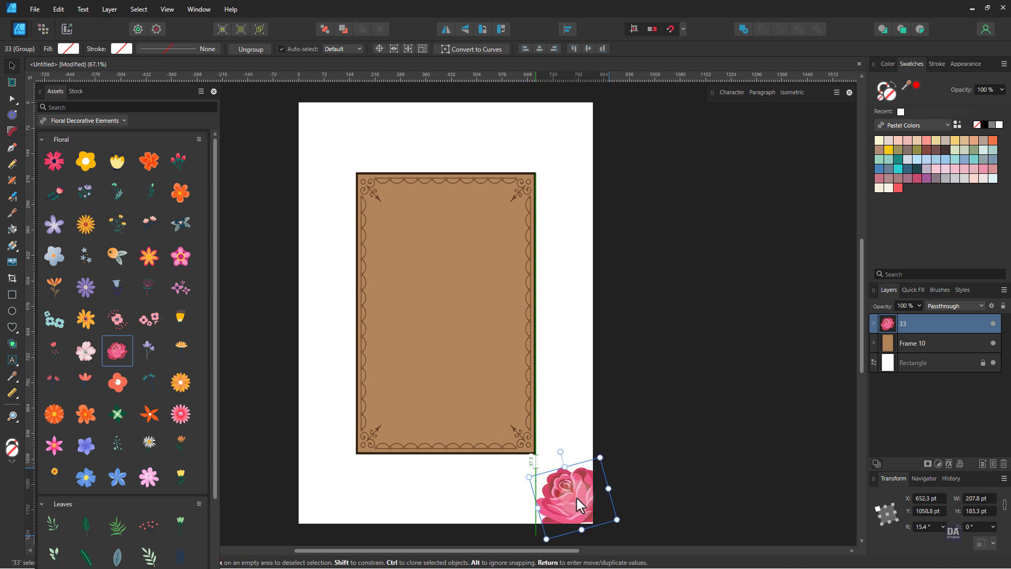
{"action": "left_click_drag", "start_coordinate": [560, 452], "coordinate": [556, 448]}
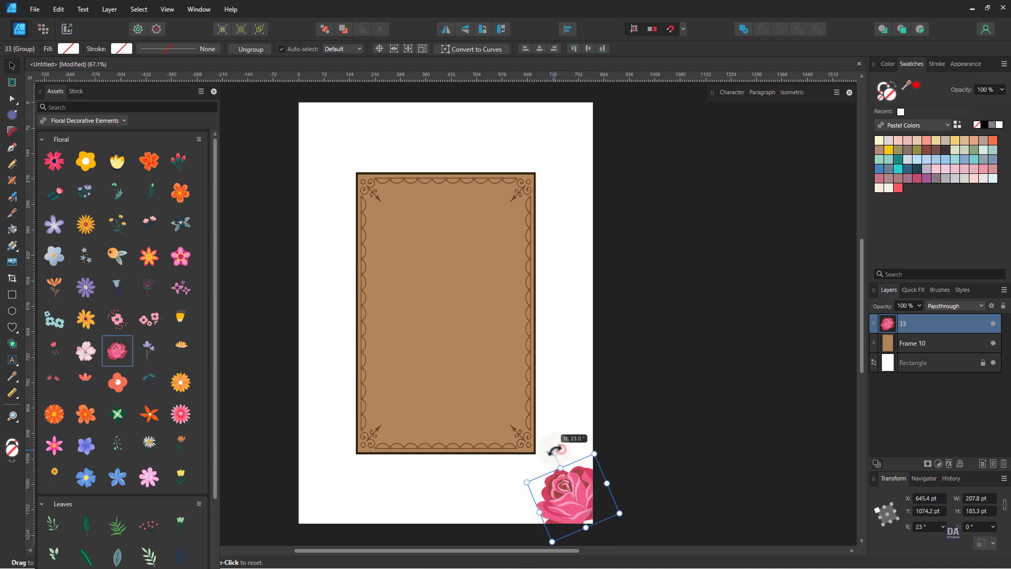
{"action": "left_click_drag", "start_coordinate": [527, 481], "coordinate": [369, 457]}
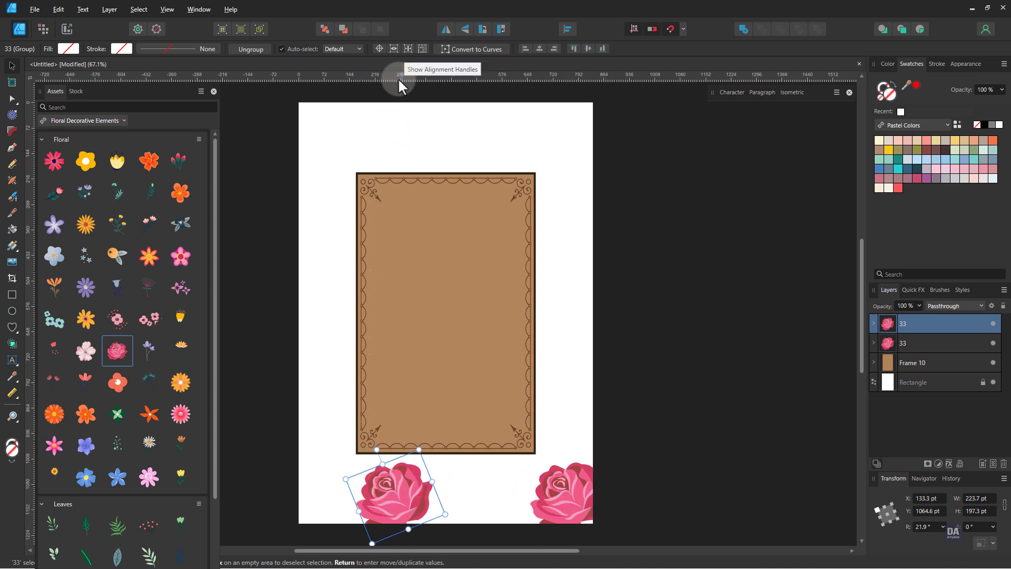
Step: Mirror the rose copy horizontally into the bottom-left corner and align both bottom roses
{"action": "left_click", "coordinate": [442, 30]}
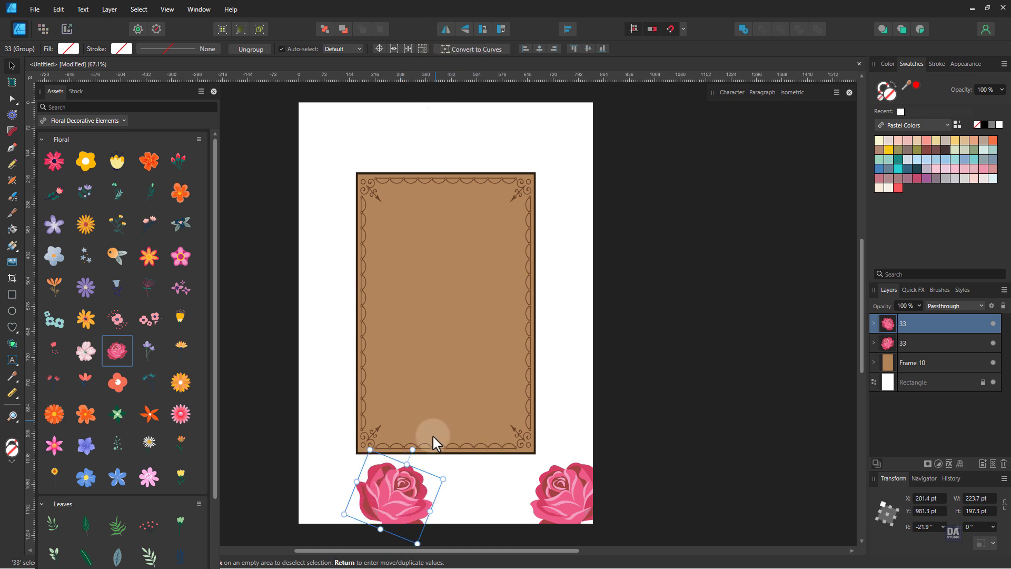
{"action": "left_click_drag", "start_coordinate": [418, 487], "coordinate": [344, 494]}
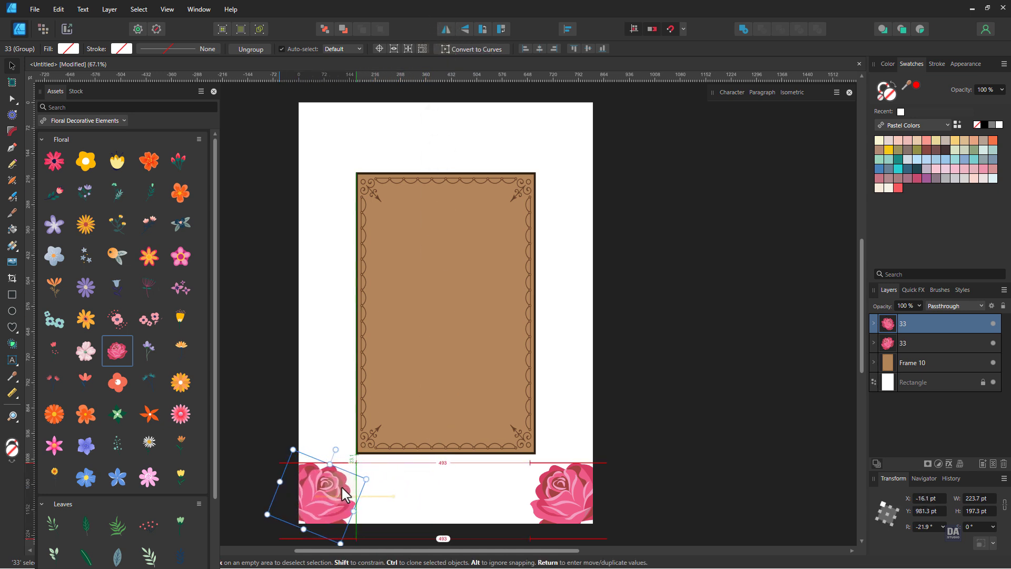
{"action": "left_click_drag", "start_coordinate": [340, 488], "coordinate": [343, 489]}
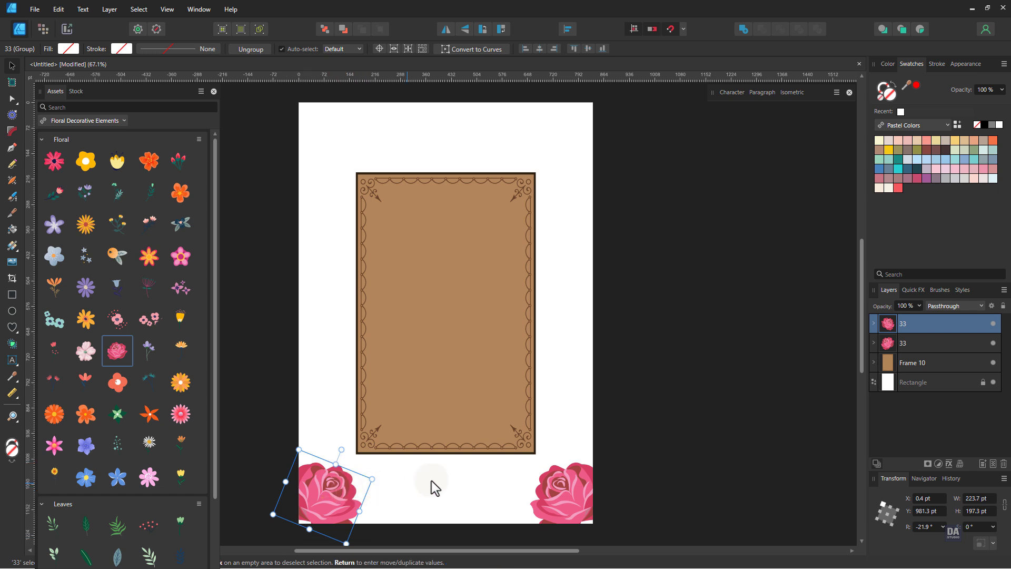
{"action": "left_click", "coordinate": [584, 485], "text": "shift"}
{"action": "left_click_drag", "start_coordinate": [580, 487], "coordinate": [579, 488]}
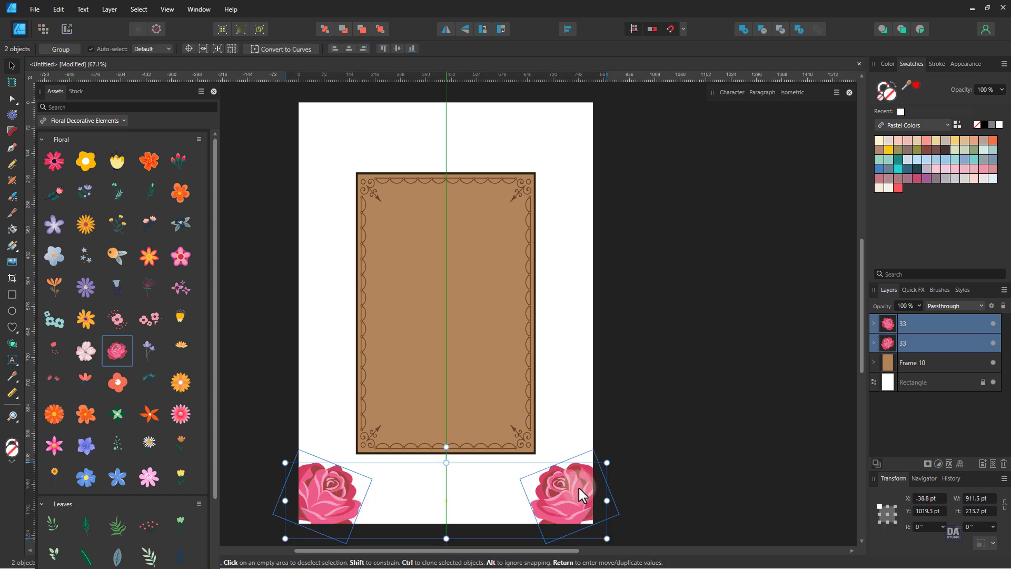
{"action": "key", "text": "Down"}
{"action": "key", "text": "Down"}
{"action": "key", "text": "Down"}
{"action": "key", "text": "Down"}
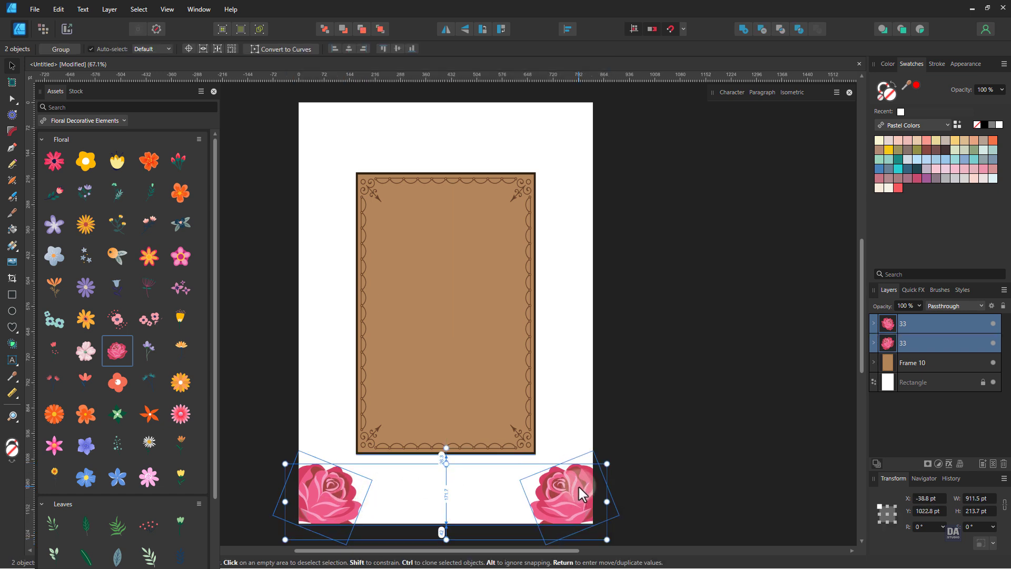
{"action": "key", "text": "Down"}
{"action": "key", "text": "Down"}
{"action": "key", "text": "Down"}
{"action": "key", "text": "Down"}
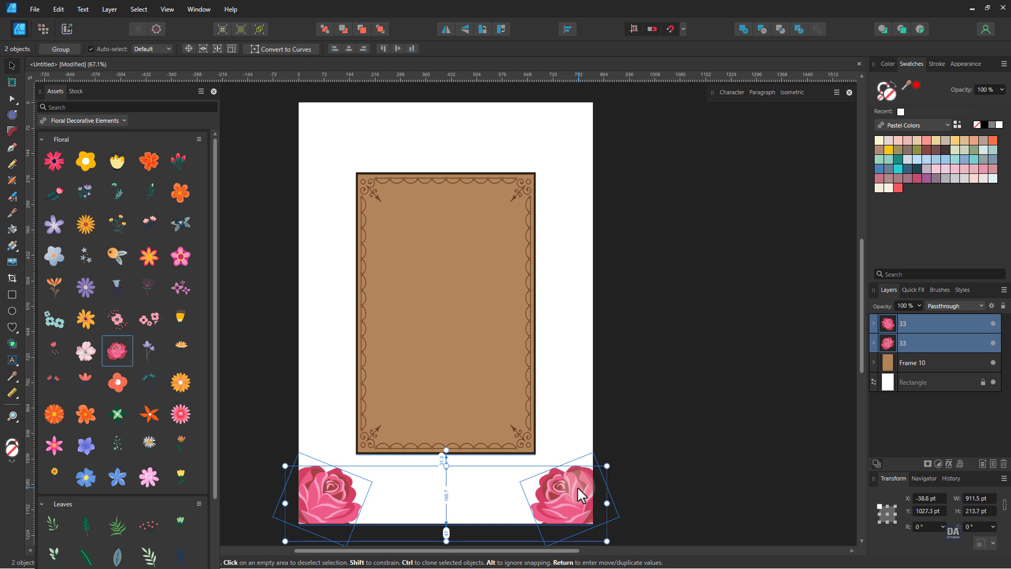
Step: Copy both roses to the top corners flipped vertically, and add a bellflower at the left edge
{"action": "left_click_drag", "start_coordinate": [577, 488], "coordinate": [529, 158]}
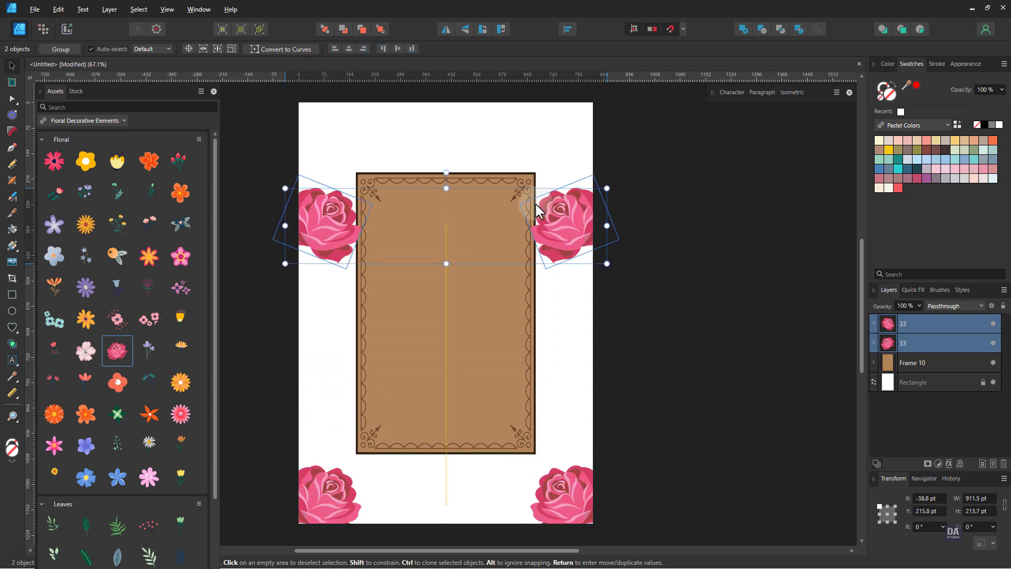
{"action": "left_click", "coordinate": [464, 29]}
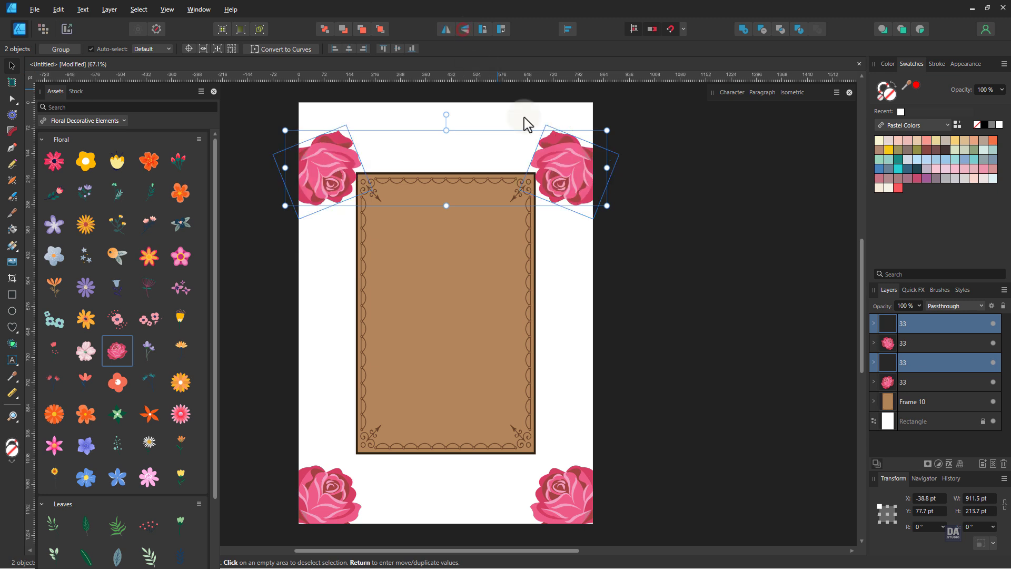
{"action": "left_click_drag", "start_coordinate": [577, 174], "coordinate": [570, 128]}
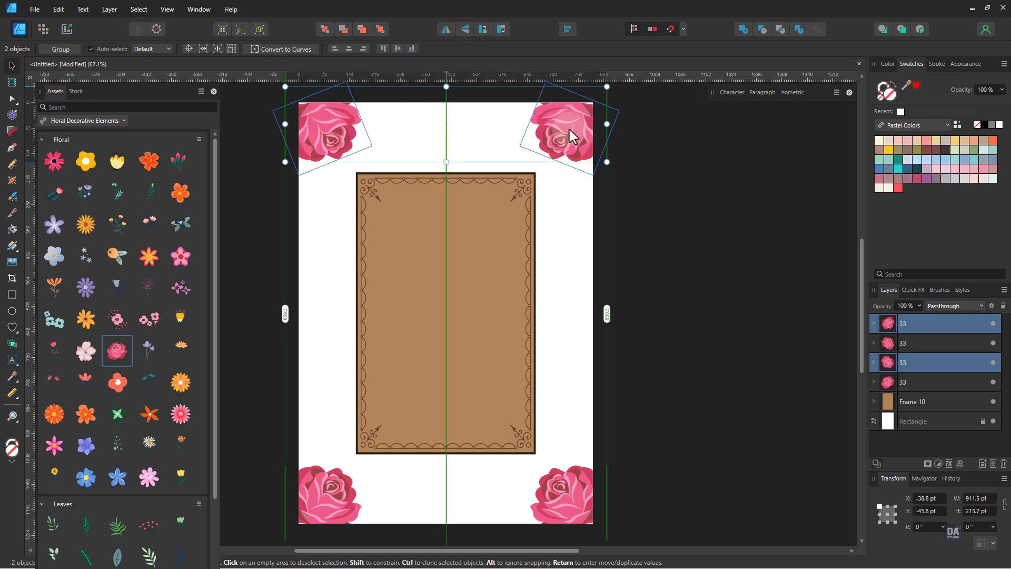
{"action": "left_click", "coordinate": [585, 213]}
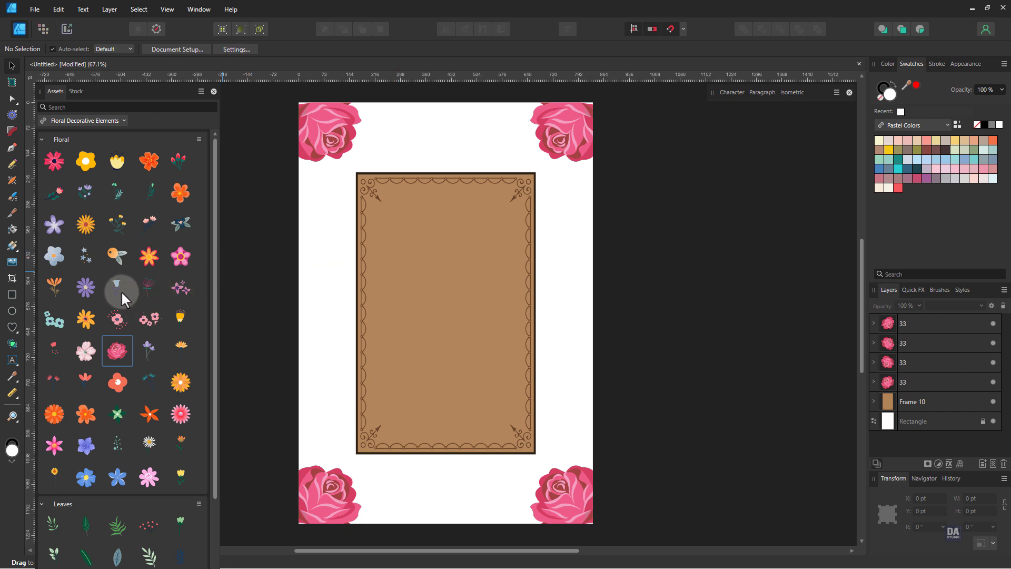
{"action": "mouse_move", "coordinate": [122, 290]}
{"action": "left_mouse_down"}
{"action": "mouse_move", "coordinate": [308, 377]}
{"action": "mouse_move", "coordinate": [336, 412]}
{"action": "left_mouse_up"}
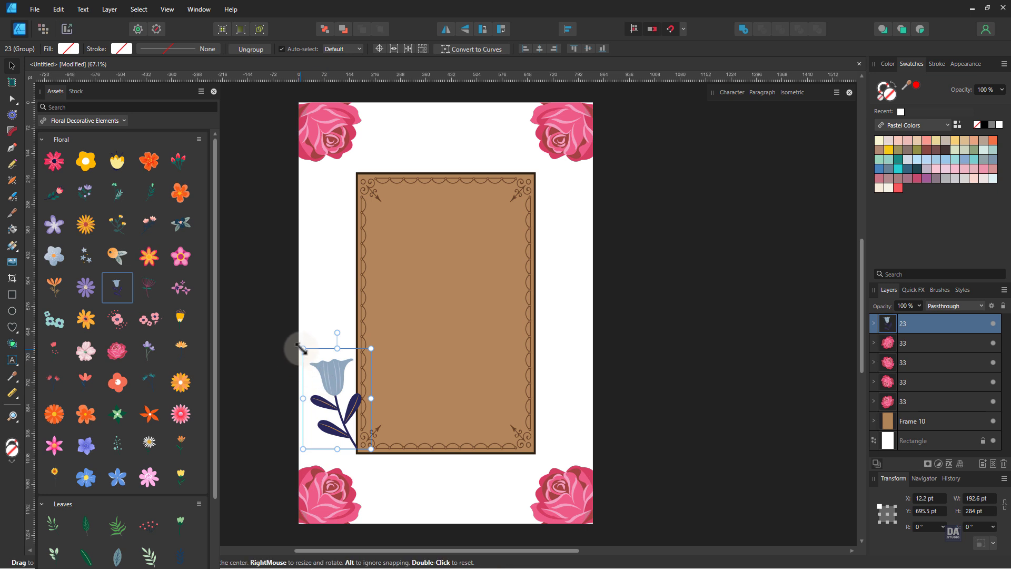
Step: Tilt the bellflower and add a mirrored, slightly enlarged copy above it
{"action": "left_click_drag", "start_coordinate": [300, 348], "coordinate": [326, 332]}
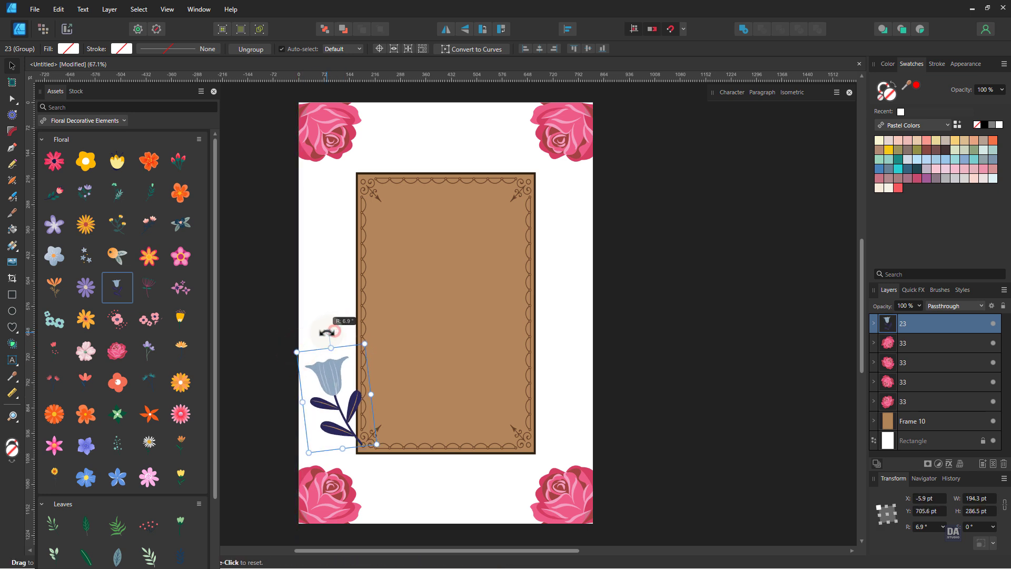
{"action": "left_click_drag", "start_coordinate": [346, 372], "coordinate": [340, 374]}
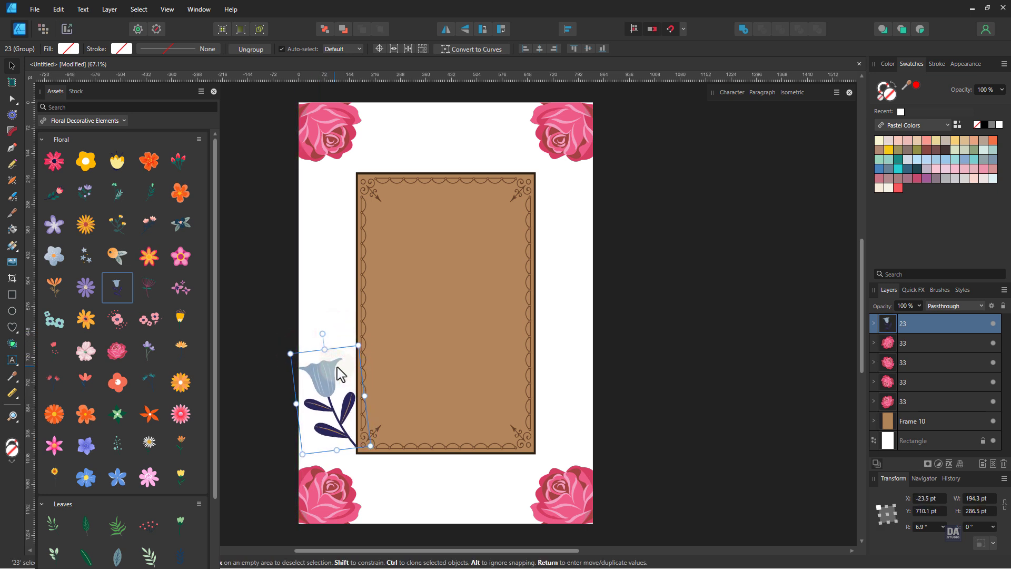
{"action": "left_click_drag", "start_coordinate": [340, 374], "coordinate": [317, 273]}
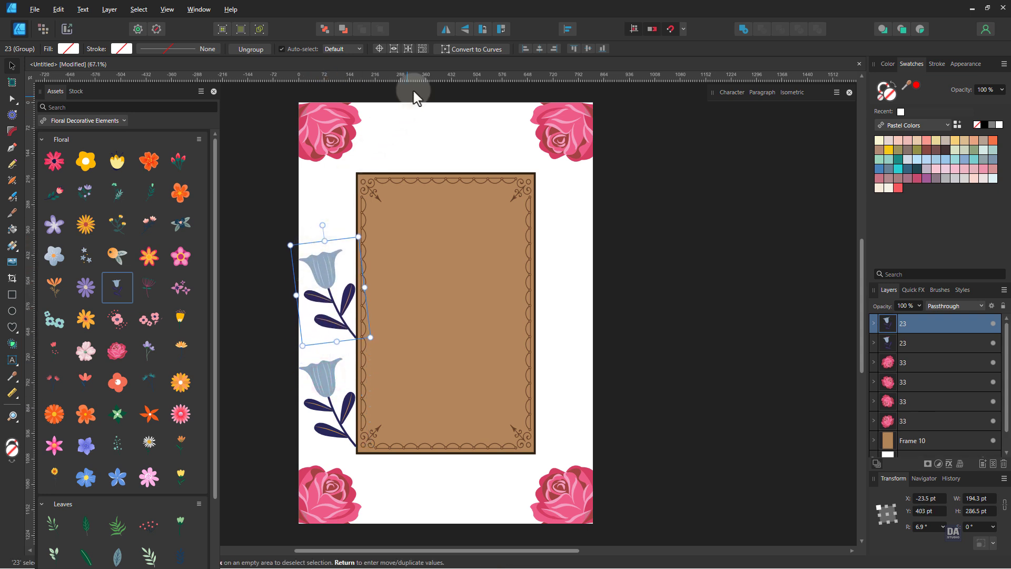
{"action": "left_click", "coordinate": [446, 29]}
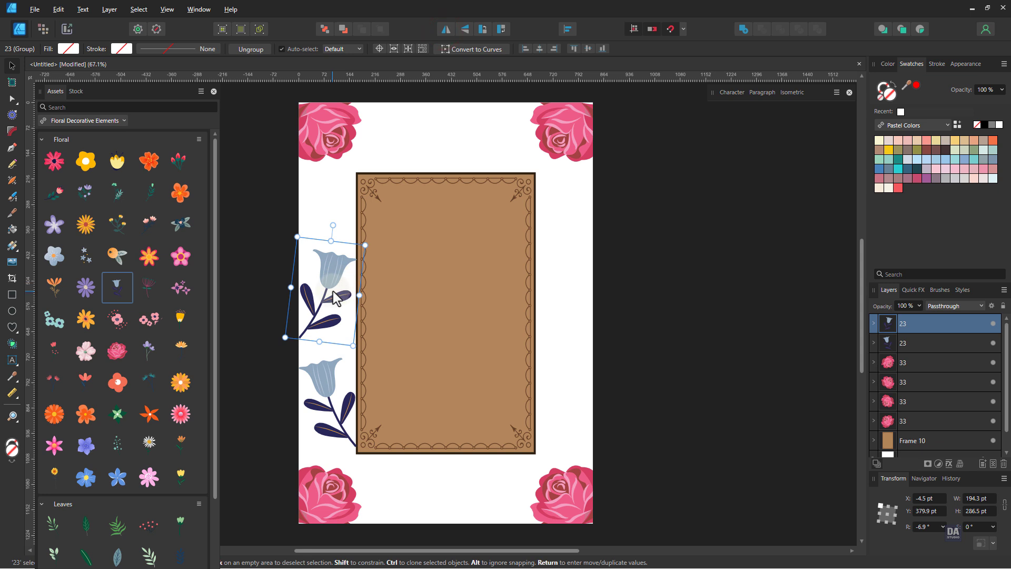
{"action": "left_click_drag", "start_coordinate": [335, 296], "coordinate": [361, 264]}
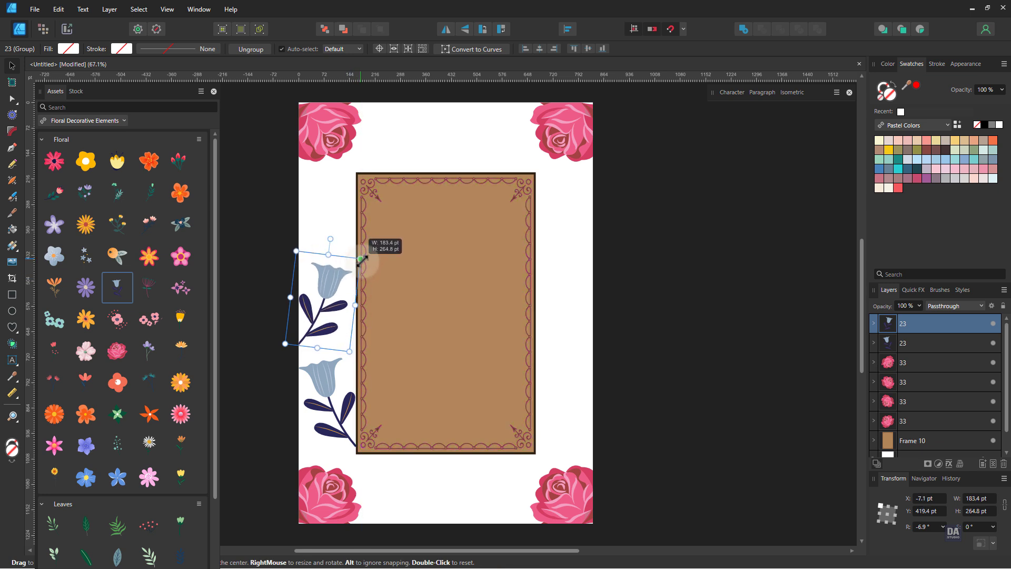
{"action": "left_click_drag", "start_coordinate": [360, 262], "coordinate": [361, 259]}
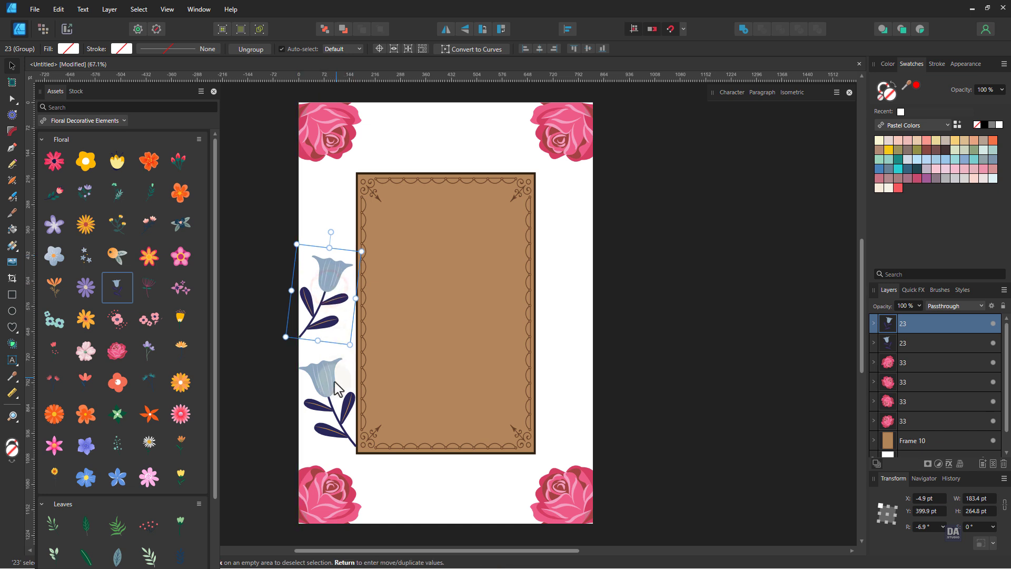
Step: Add a third bellflower at the frame's top-left and nudge the middle one down
{"action": "mouse_move", "coordinate": [327, 387]}
{"action": "left_mouse_down"}
{"action": "mouse_move", "coordinate": [316, 227]}
{"action": "mouse_move", "coordinate": [318, 250]}
{"action": "left_mouse_up"}
{"action": "left_click", "coordinate": [328, 315]}
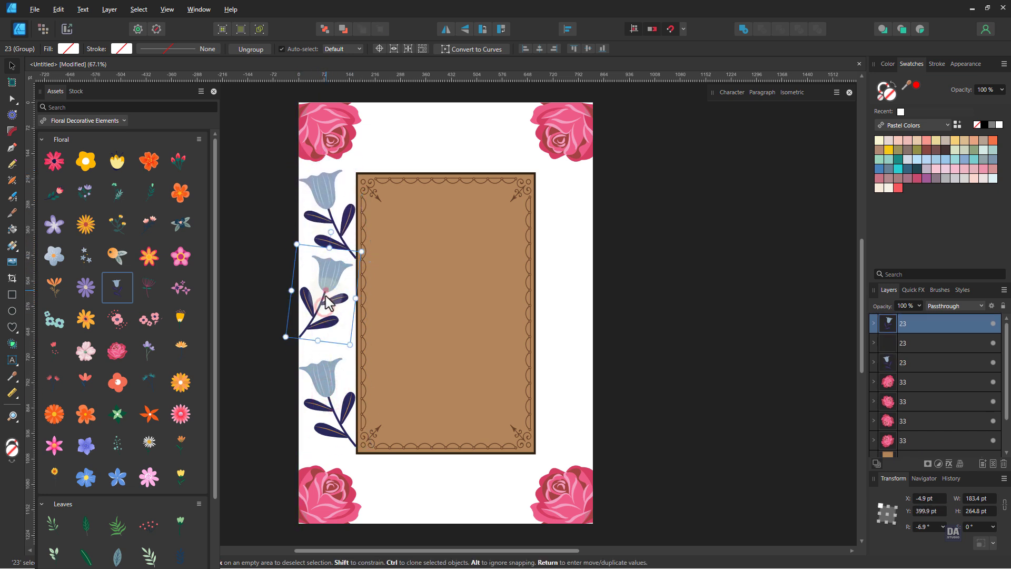
{"action": "left_click_drag", "start_coordinate": [327, 303], "coordinate": [329, 312]}
Step: Copy all three bellflowers to the frame's right side, flipped horizontally
{"action": "left_click", "coordinate": [335, 235], "text": "shift"}
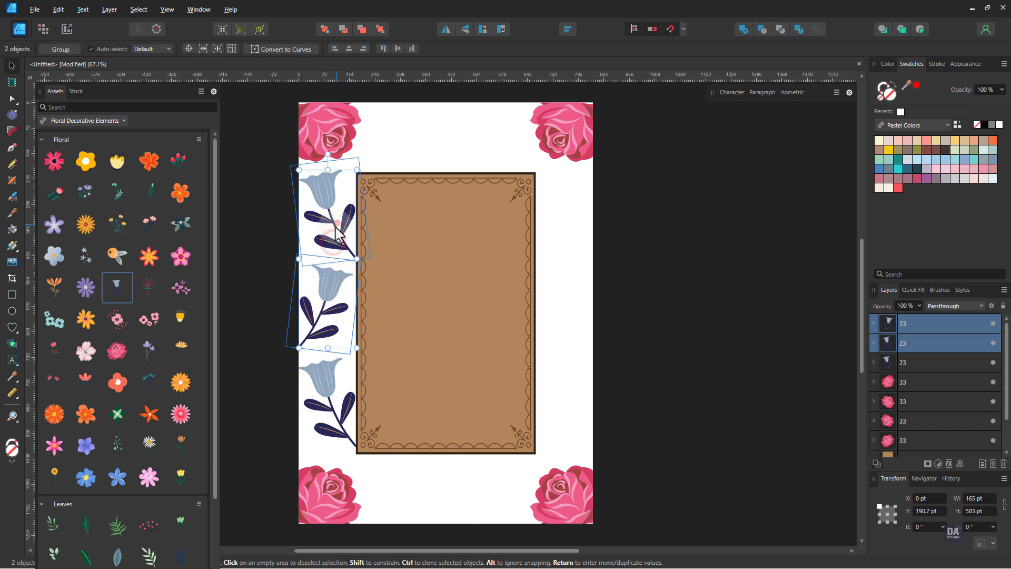
{"action": "left_click", "coordinate": [328, 387], "text": "shift"}
{"action": "left_click_drag", "start_coordinate": [326, 316], "coordinate": [327, 320]}
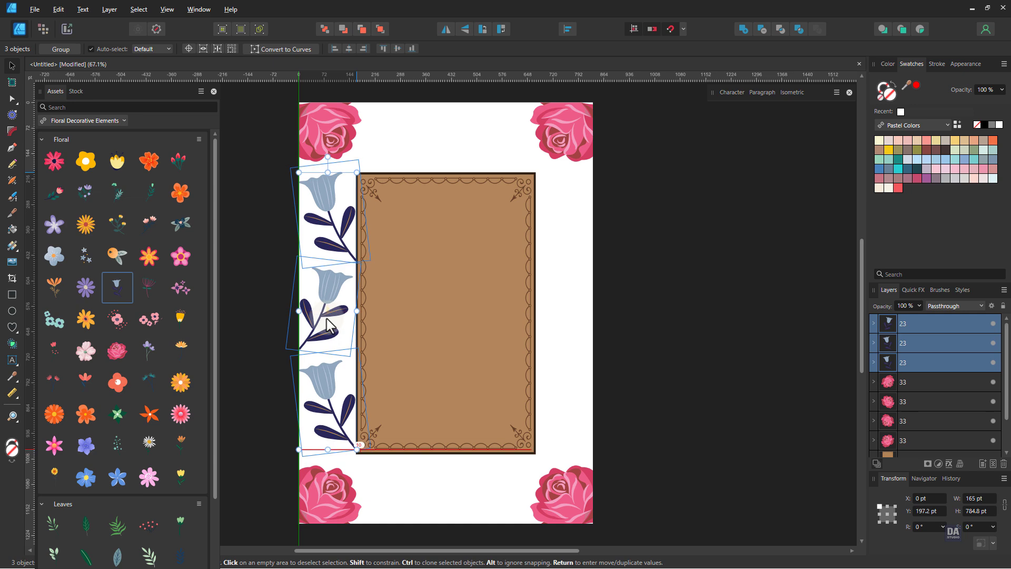
{"action": "key", "text": "alt"}
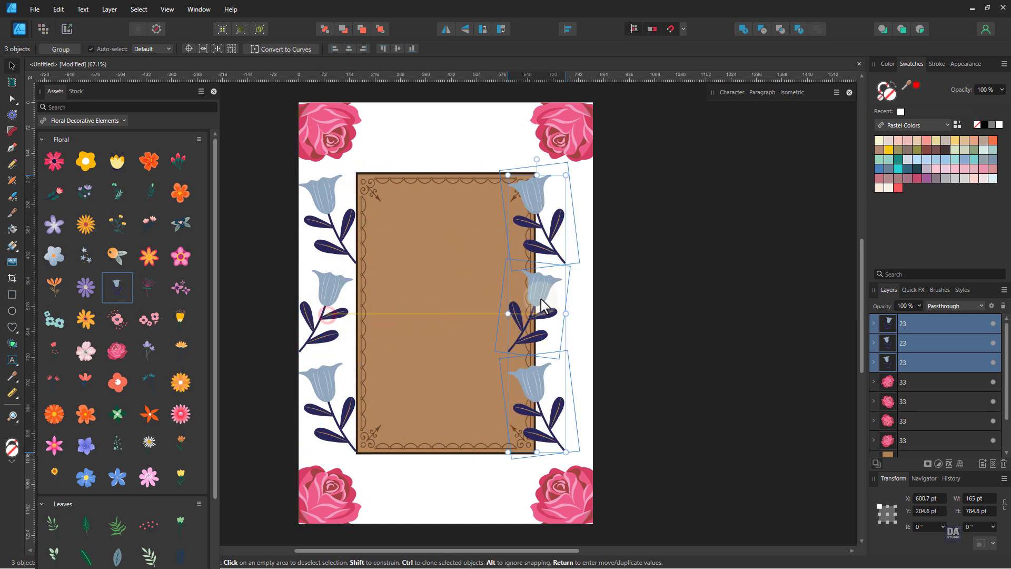
{"action": "mouse_move", "coordinate": [332, 321]}
{"action": "left_mouse_down"}
{"action": "mouse_move", "coordinate": [550, 321]}
{"action": "mouse_move", "coordinate": [558, 287]}
{"action": "left_mouse_up"}
{"action": "left_click", "coordinate": [446, 30]}
{"action": "left_click", "coordinate": [648, 293]}
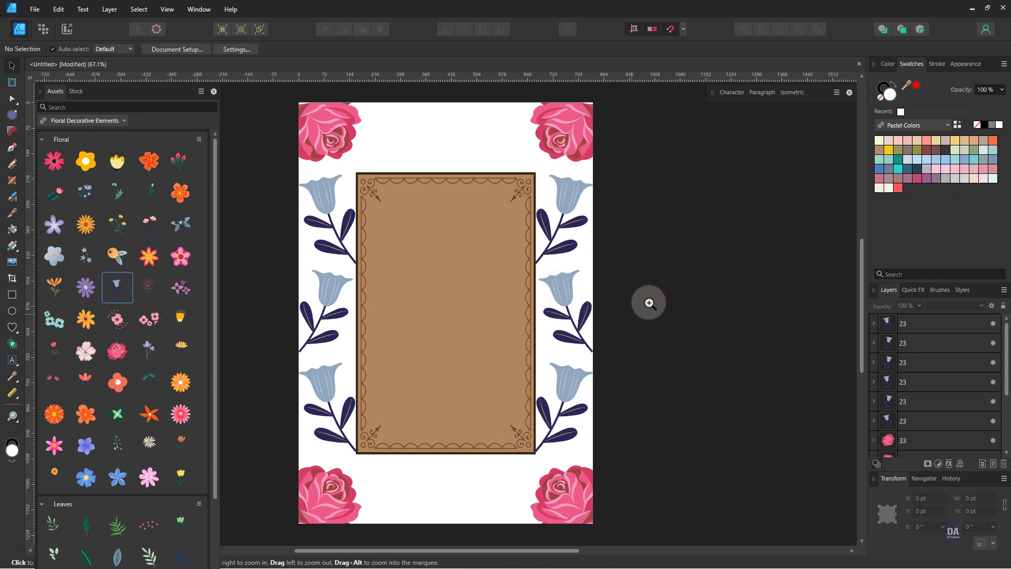
{"action": "mouse_move", "coordinate": [649, 299]}
{"action": "left_mouse_down"}
{"action": "mouse_move", "coordinate": [567, 299]}
{"action": "mouse_move", "coordinate": [631, 281]}
{"action": "left_mouse_up"}
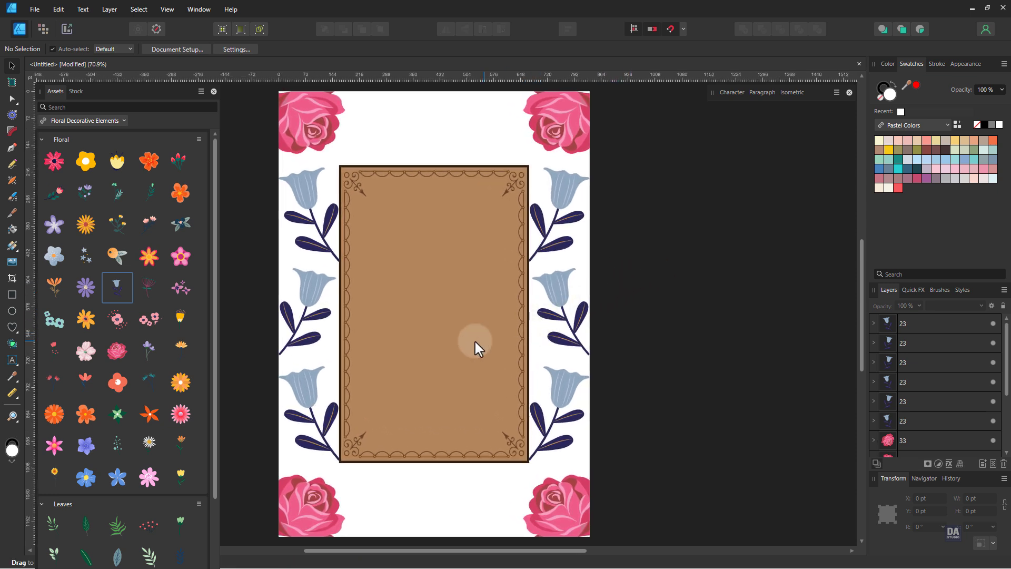
Step: Add yellow flowers from the floral assets beside the bottom-left rose, sized to fit
{"action": "mouse_move", "coordinate": [64, 469]}
{"action": "left_mouse_down"}
{"action": "mouse_move", "coordinate": [370, 480]}
{"action": "mouse_move", "coordinate": [402, 421]}
{"action": "left_mouse_up"}
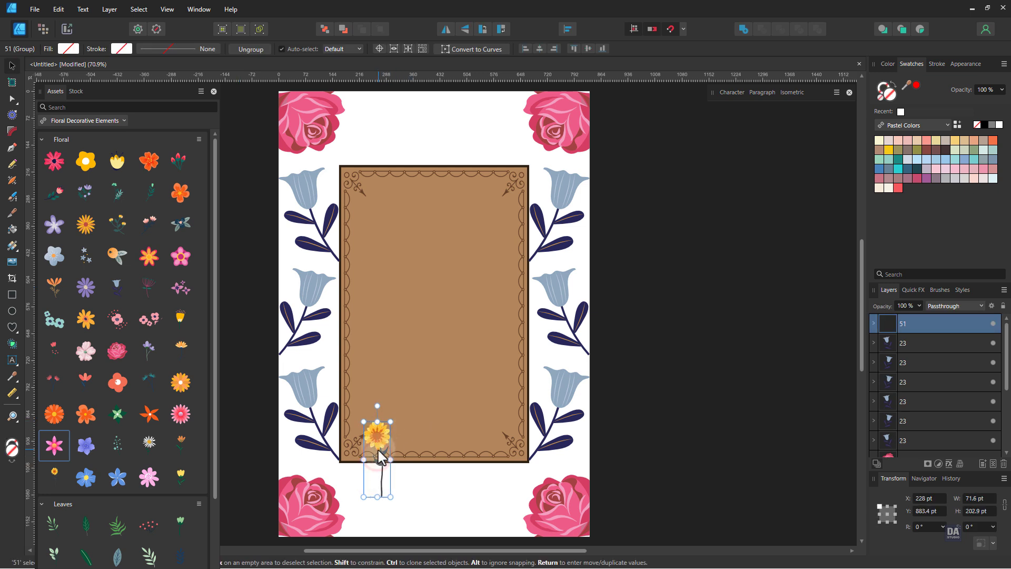
{"action": "left_click_drag", "start_coordinate": [377, 461], "coordinate": [355, 522]}
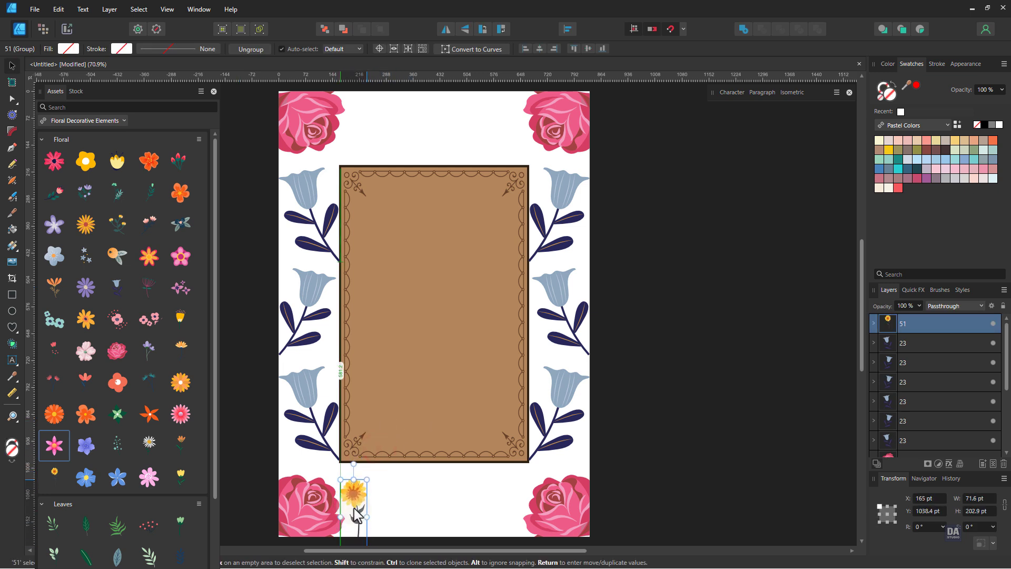
{"action": "mouse_move", "coordinate": [366, 485]}
{"action": "left_mouse_down"}
{"action": "mouse_move", "coordinate": [359, 508]}
{"action": "mouse_move", "coordinate": [383, 505]}
{"action": "left_mouse_up"}
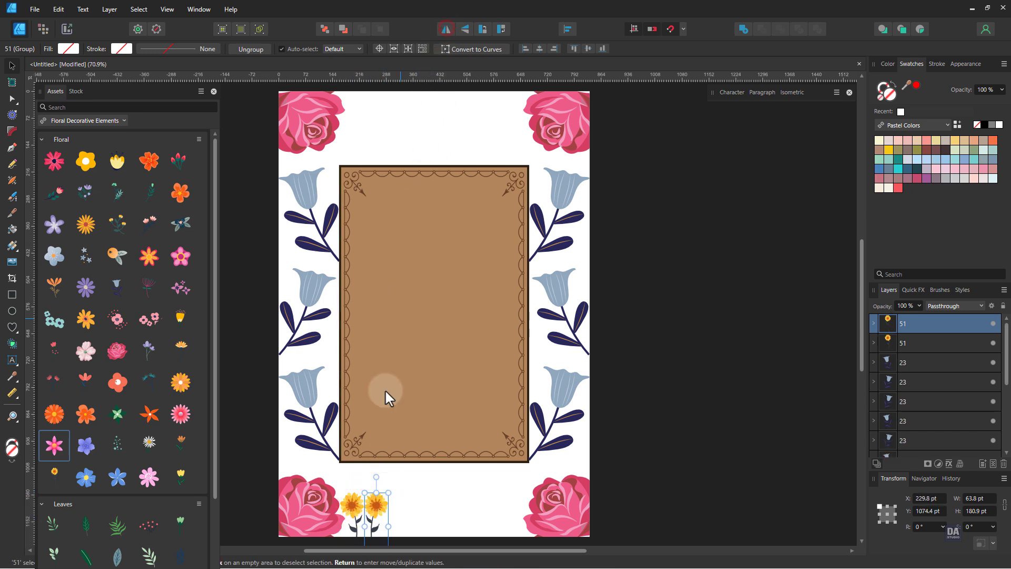
{"action": "left_click_drag", "start_coordinate": [381, 509], "coordinate": [387, 508]}
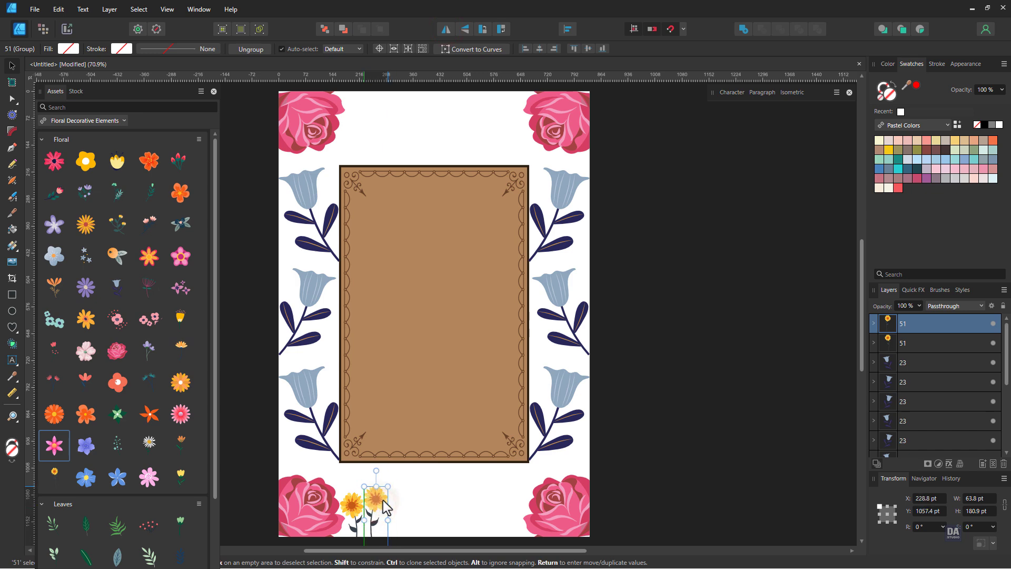
Step: Duplicate the yellow flowers into a row of six along the bottom edge
{"action": "left_click", "coordinate": [362, 519], "text": "shift"}
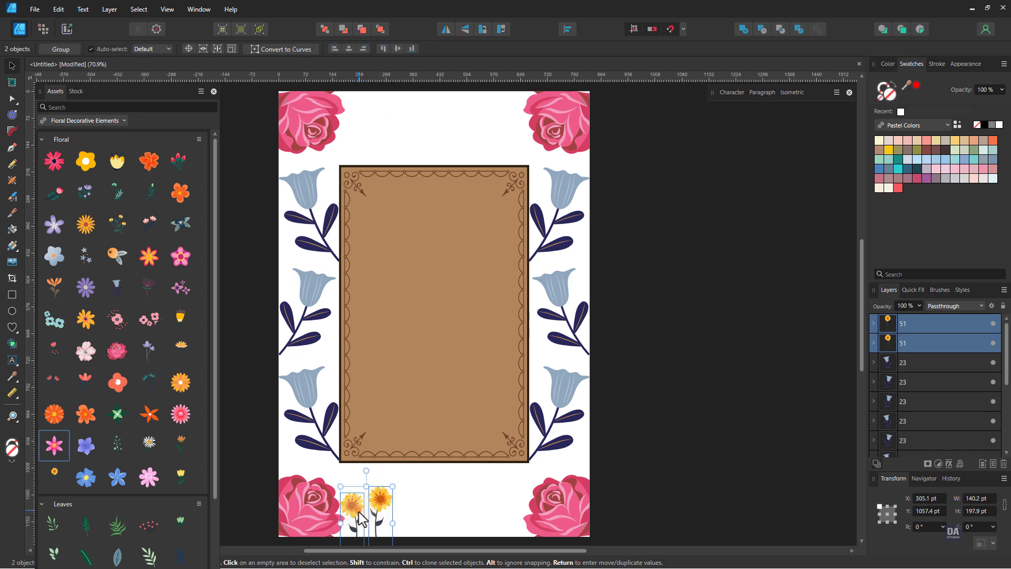
{"action": "left_click_drag", "start_coordinate": [362, 519], "coordinate": [415, 517]}
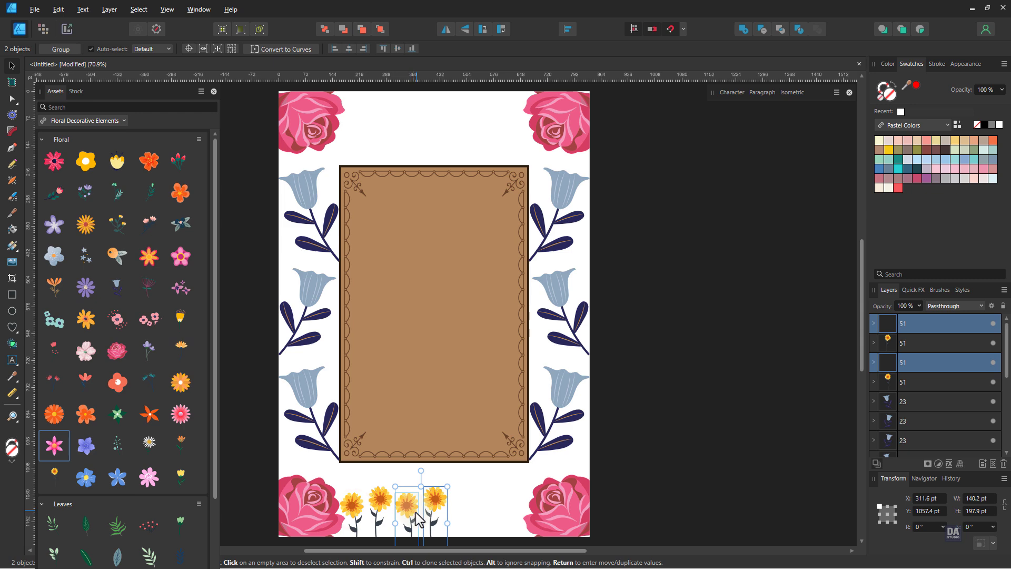
{"action": "key", "text": "ctrl+j"}
{"action": "left_click", "coordinate": [435, 519], "text": "shift"}
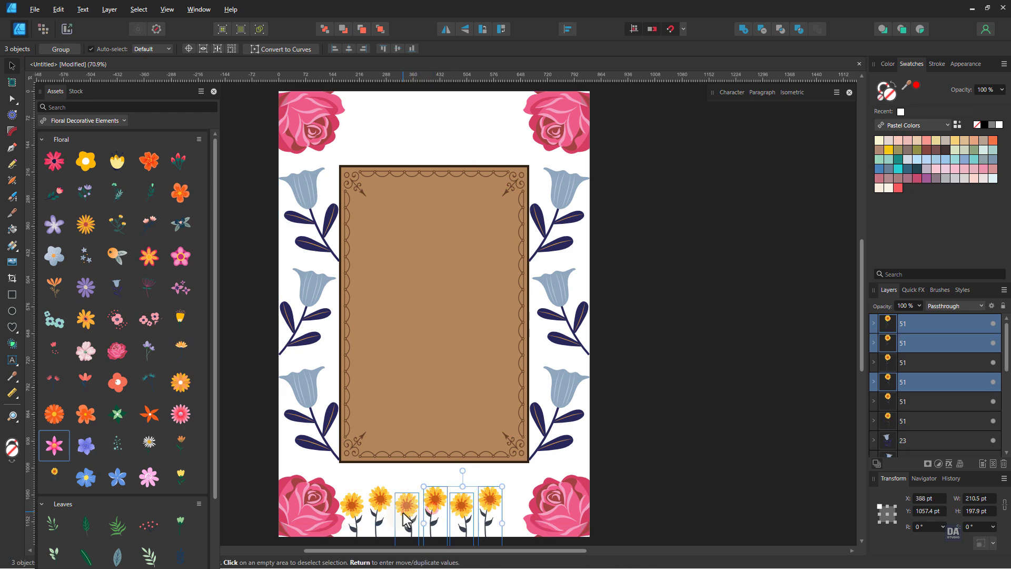
{"action": "left_click", "coordinate": [379, 513], "text": "shift"}
Step: Copy the six-flower row to the top edge, flipped vertically
{"action": "mouse_move", "coordinate": [502, 486]}
{"action": "left_mouse_down"}
{"action": "mouse_move", "coordinate": [517, 480]}
{"action": "mouse_move", "coordinate": [508, 509]}
{"action": "mouse_move", "coordinate": [506, 184]}
{"action": "mouse_move", "coordinate": [496, 134]}
{"action": "mouse_move", "coordinate": [497, 146]}
{"action": "left_mouse_up"}
{"action": "left_click", "coordinate": [465, 27]}
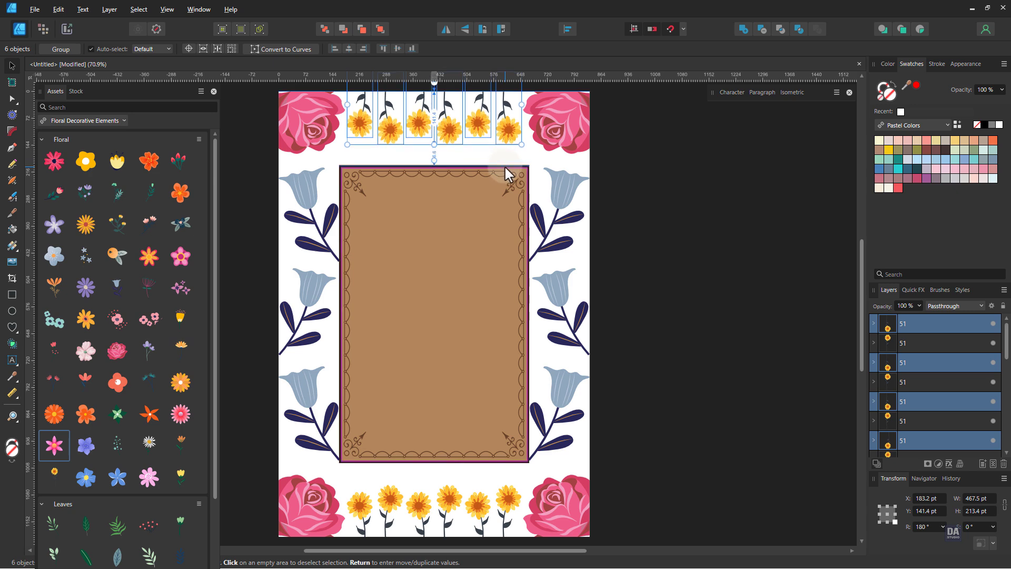
{"action": "left_click_drag", "start_coordinate": [505, 168], "coordinate": [504, 168]}
{"action": "left_click", "coordinate": [533, 163]}
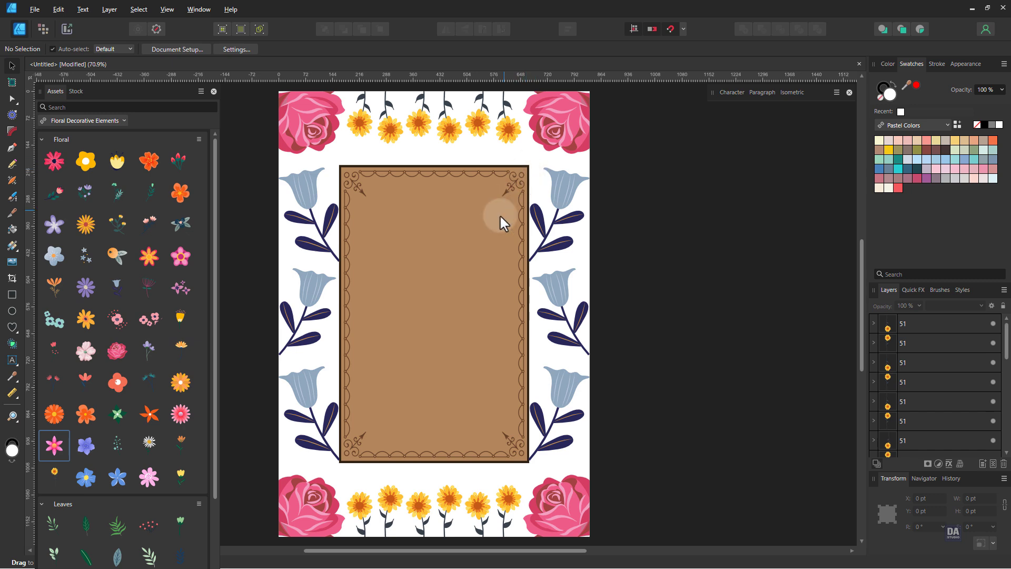
Step: Change the frame's tan fill to white
{"action": "left_click", "coordinate": [482, 229]}
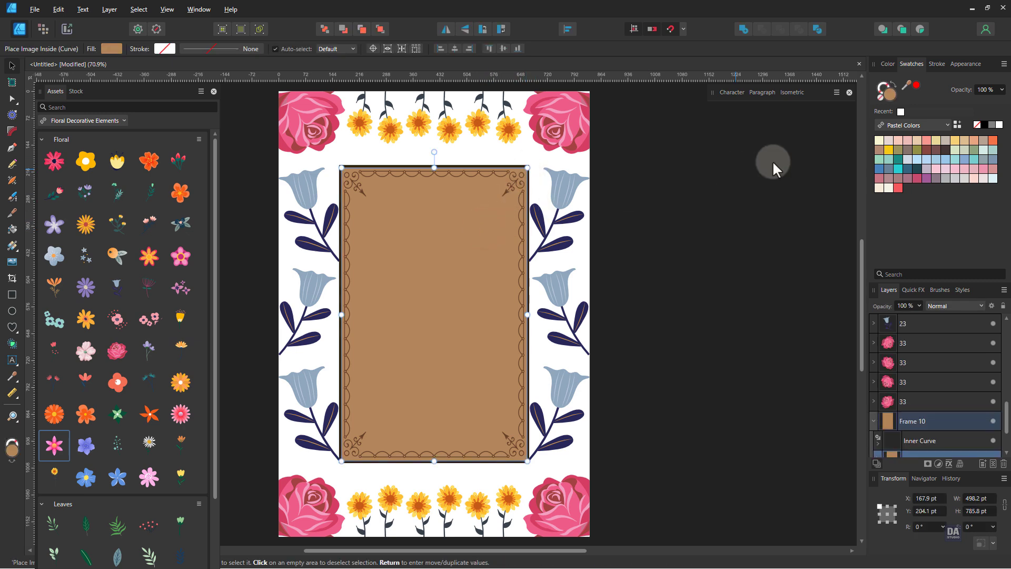
{"action": "left_click", "coordinate": [999, 125]}
{"action": "left_click", "coordinate": [637, 202]}
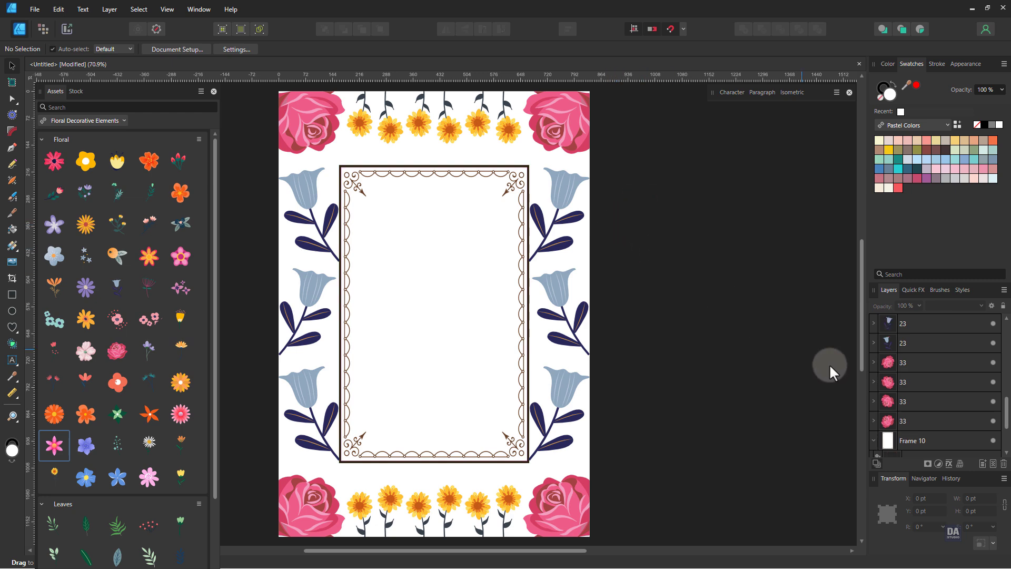
Step: Select the frame's Place Image Inside layer and open the Edit menu
{"action": "left_click", "coordinate": [943, 441]}
{"action": "left_click_drag", "start_coordinate": [1006, 414], "coordinate": [1007, 450]}
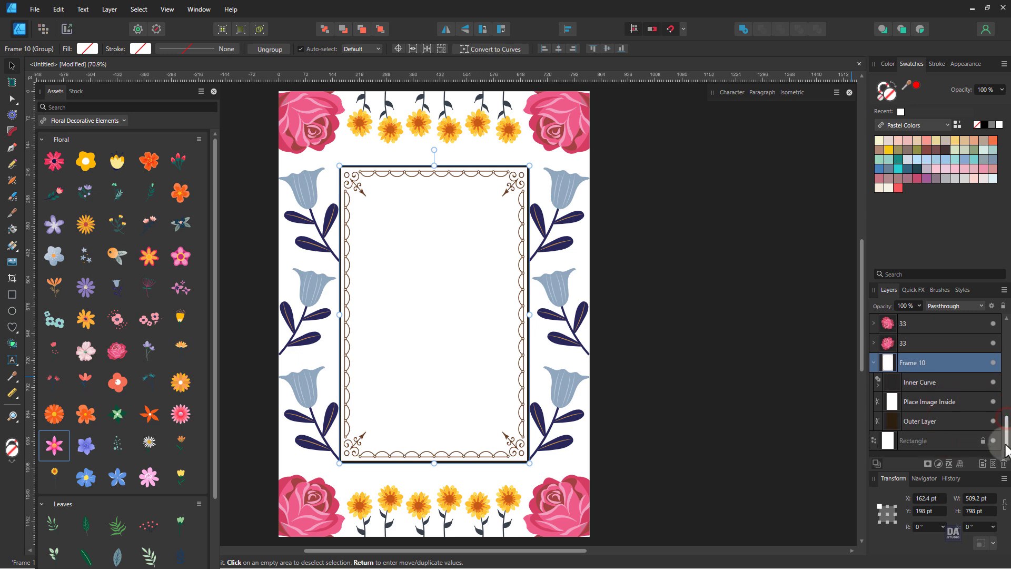
{"action": "left_click", "coordinate": [942, 402]}
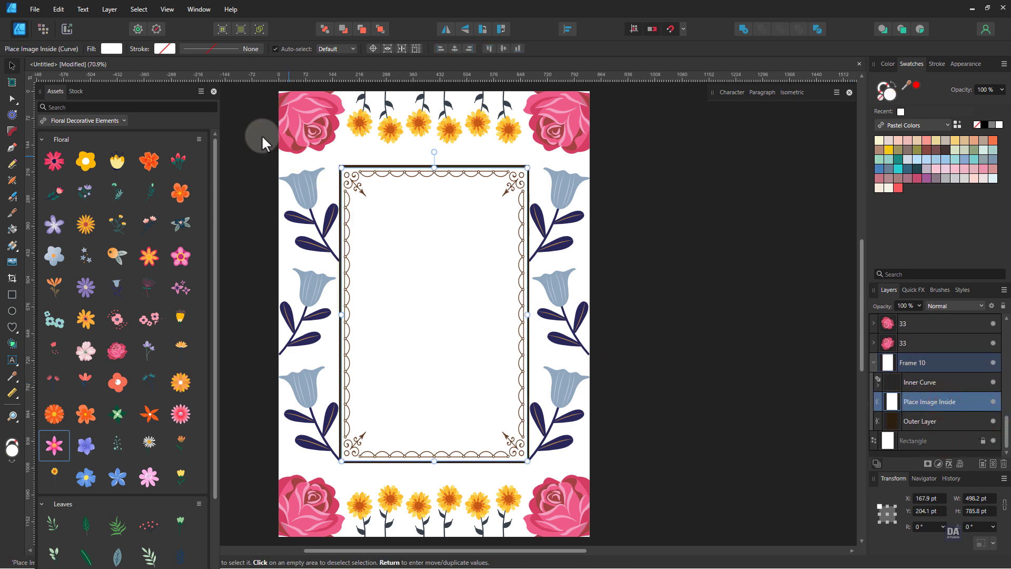
{"action": "left_click", "coordinate": [58, 9]}
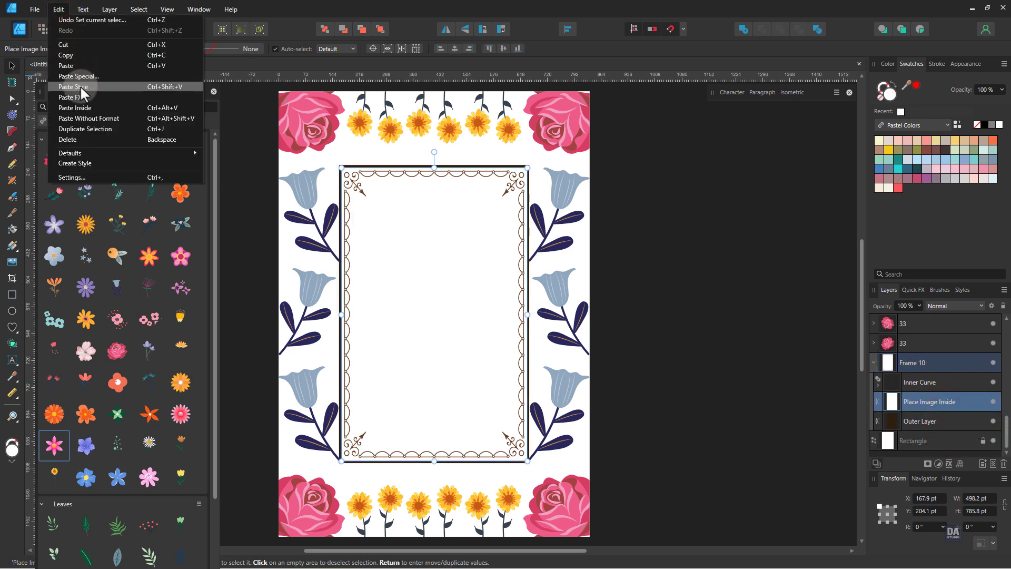
Step: Paste the couple illustration inside the frame, resized to about 547 by 769 pt
{"action": "left_click", "coordinate": [84, 107]}
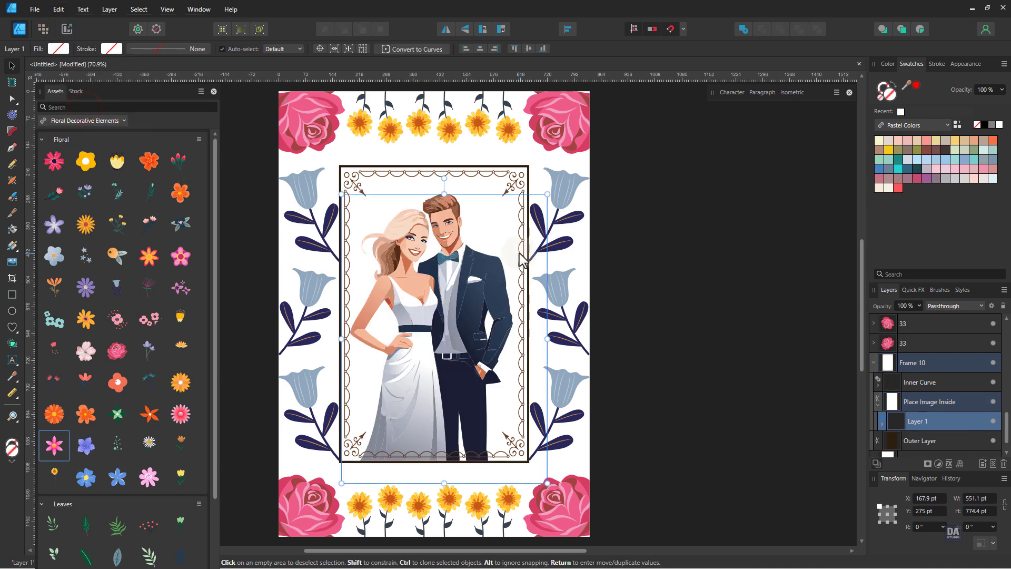
{"action": "left_click_drag", "start_coordinate": [554, 194], "coordinate": [552, 190]}
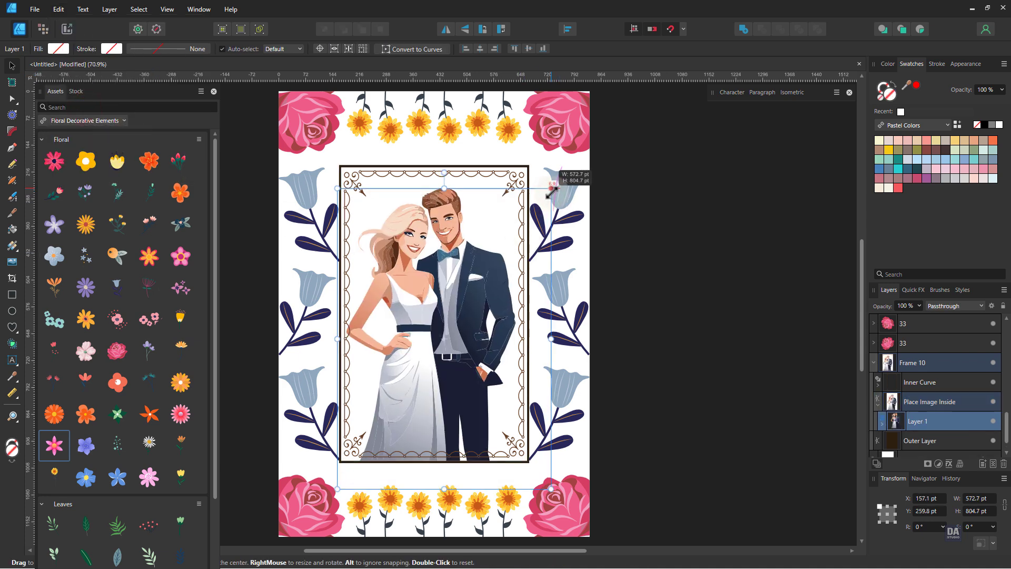
{"action": "left_click_drag", "start_coordinate": [552, 190], "coordinate": [546, 195]}
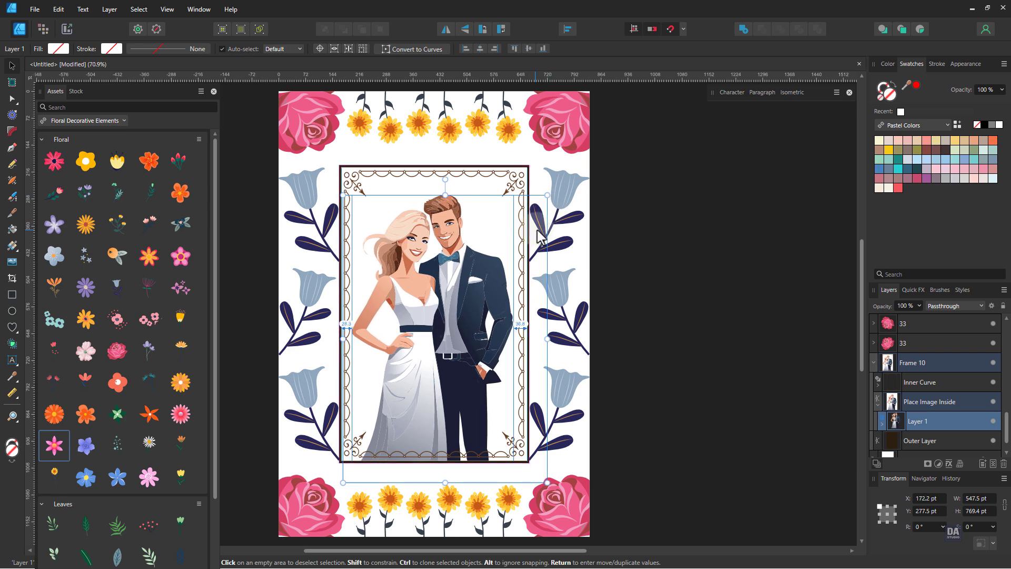
{"action": "left_click", "coordinate": [681, 216]}
{"action": "scroll", "coordinate": [668, 223], "scroll_direction": "left", "scroll_amount": 1}
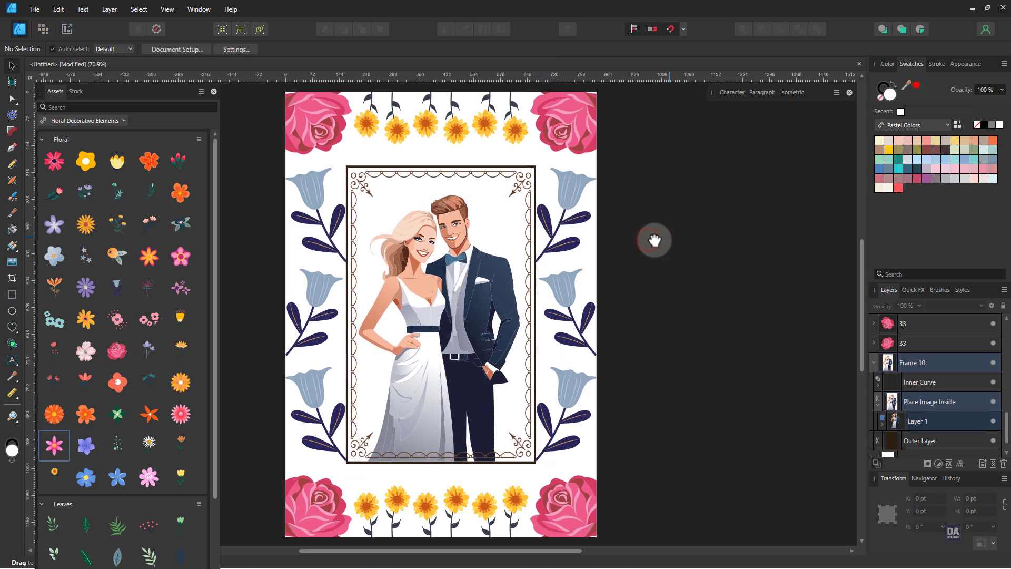